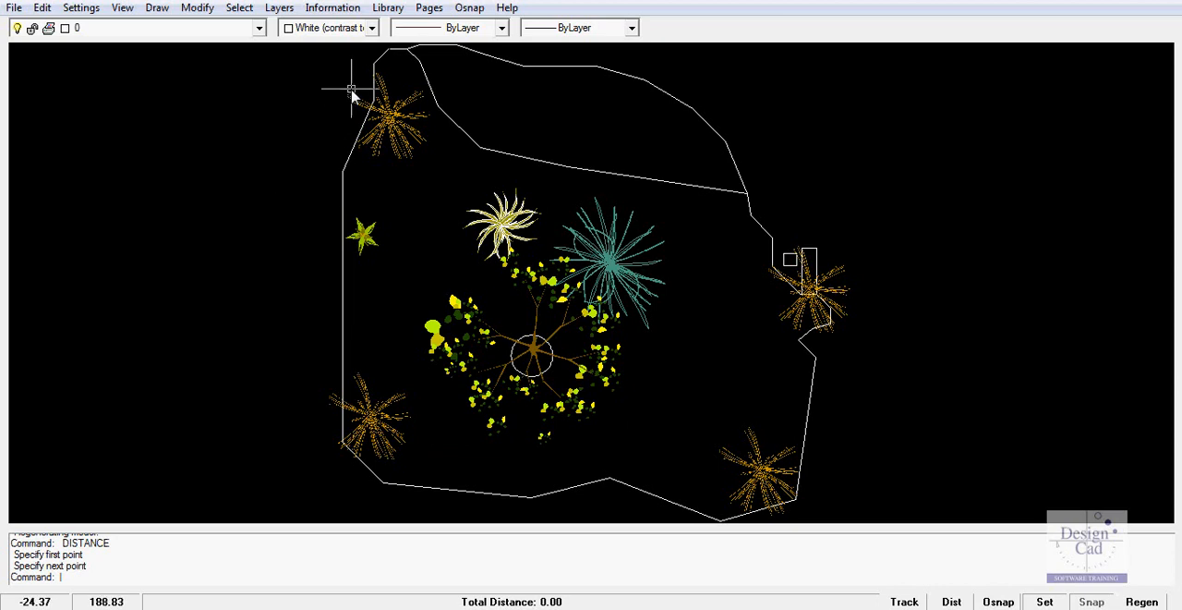
# Measure the horizontal distance across the full width of the garden plan, between points just outside its west and east boundaries
pyautogui.click(329, 11)
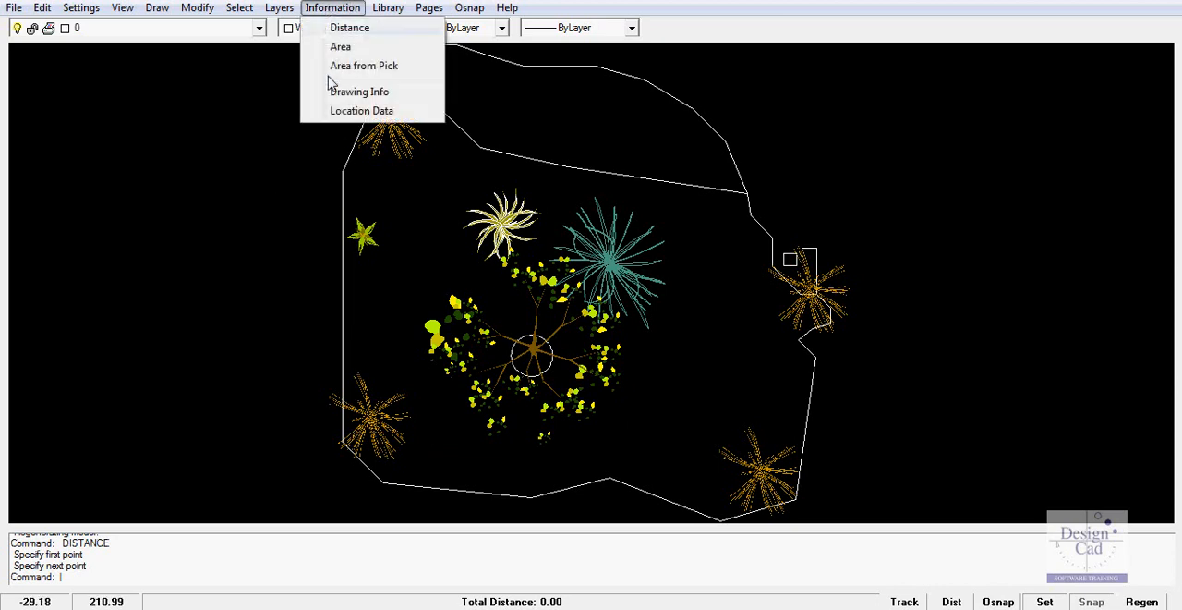
pyautogui.click(351, 30)
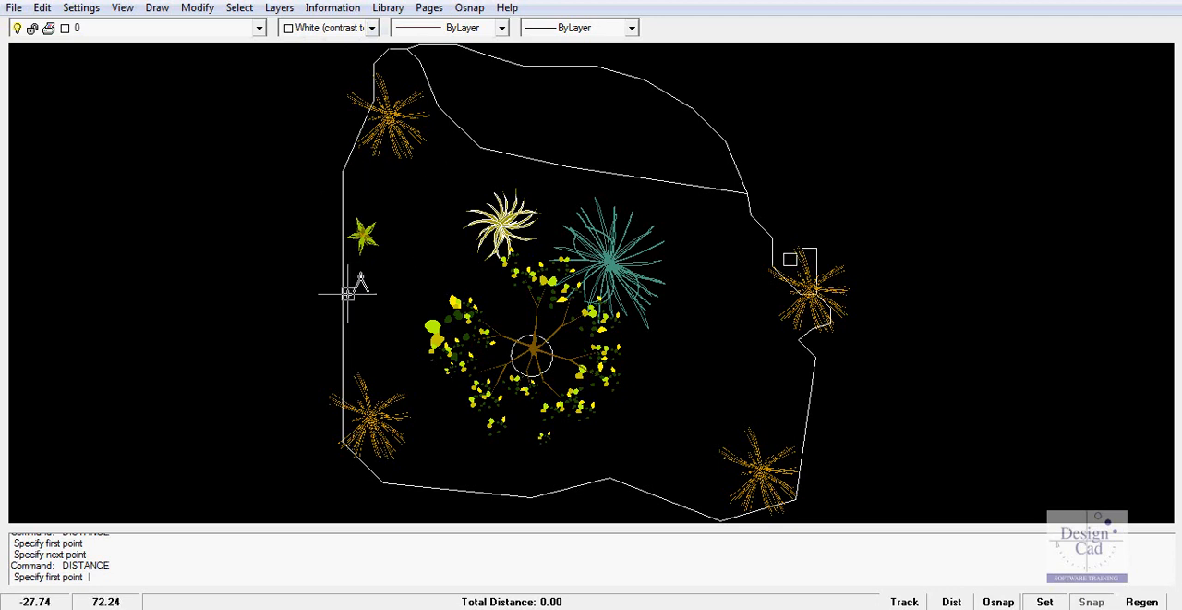
pyautogui.click(329, 360)
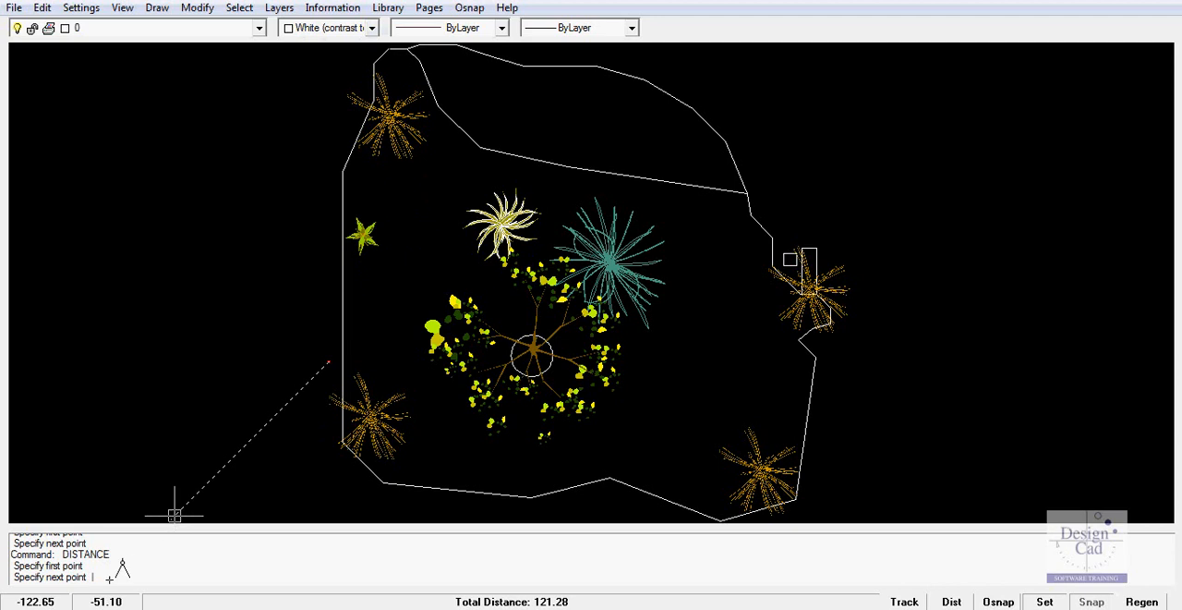
pyautogui.click(837, 360)
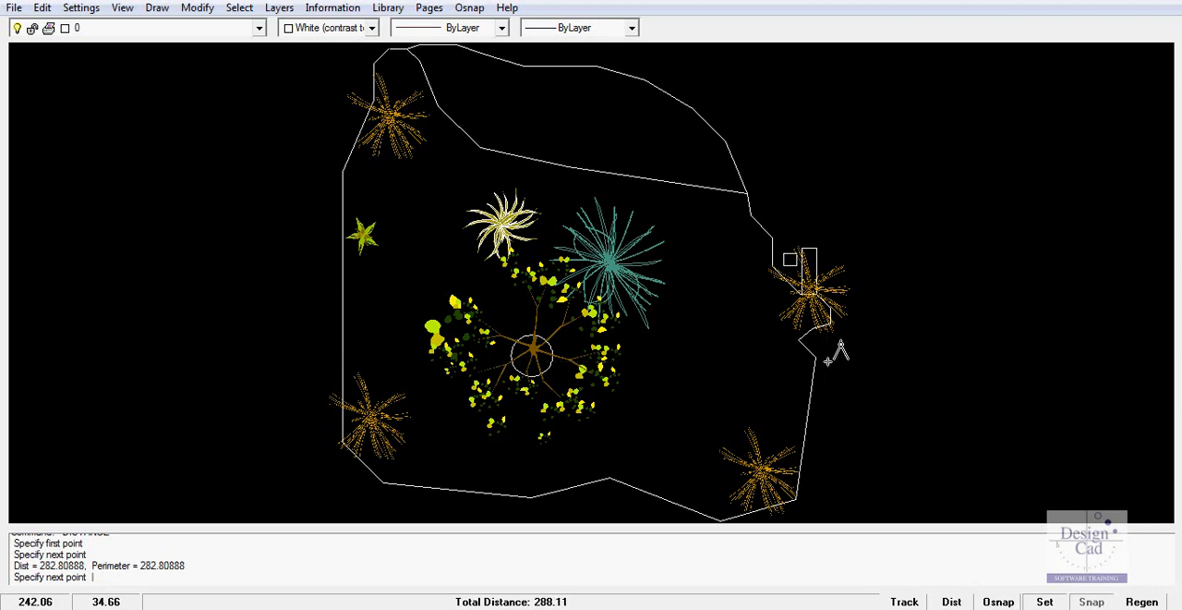
pyautogui.press('Return')
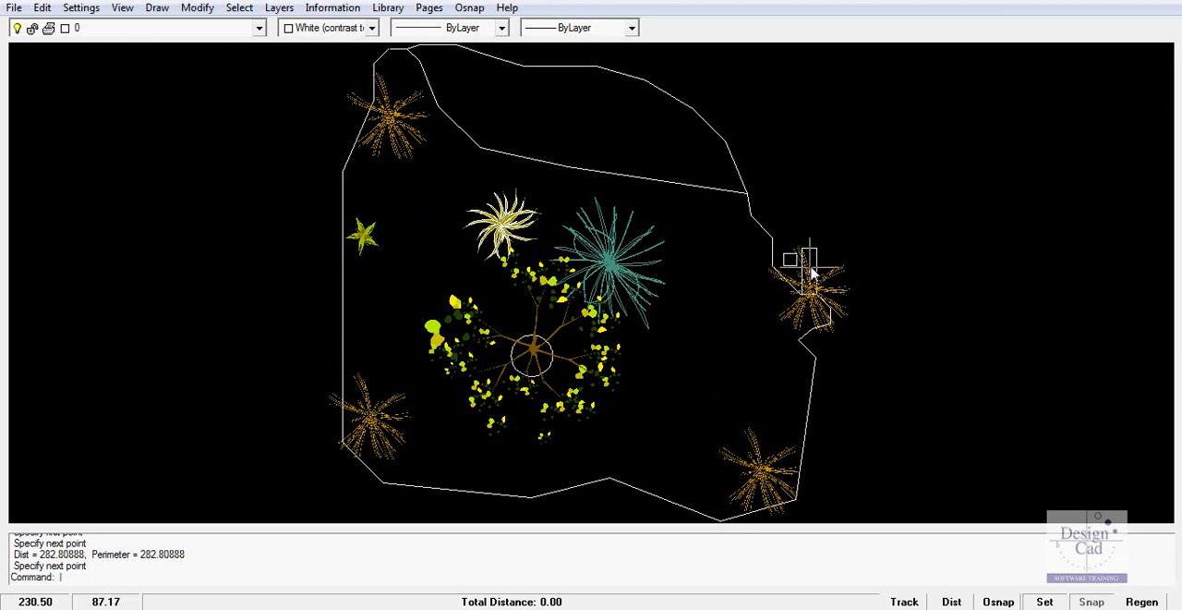
# Explode the tall narrow rectangle overlapped by the orange plant at the garden's east edge, applying Explode twice
pyautogui.scroll(5, 817, 275)
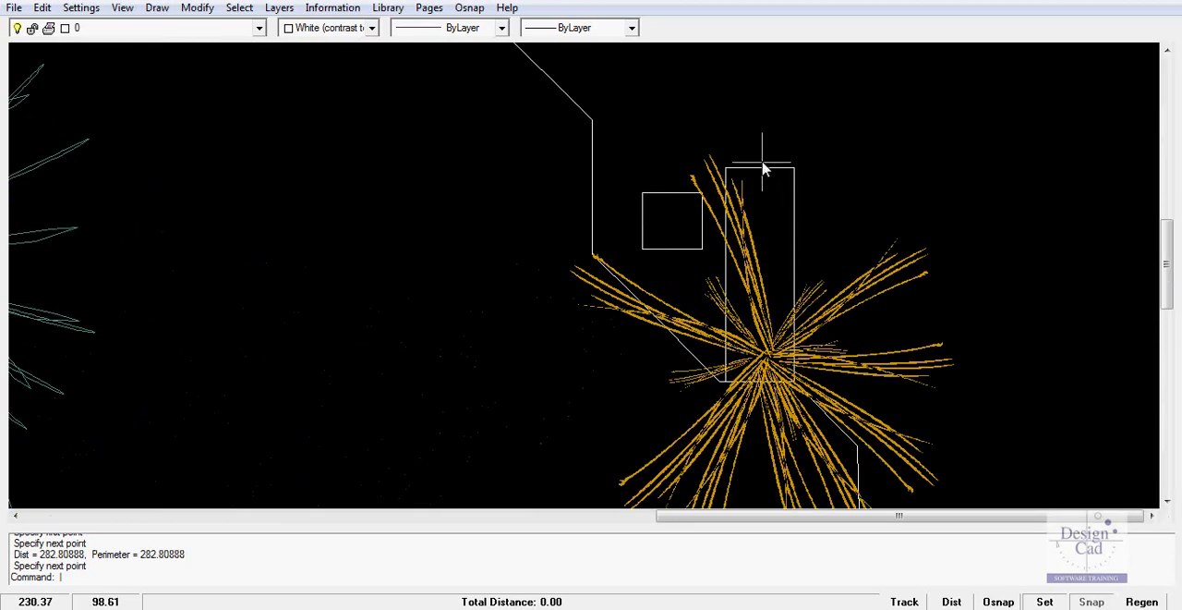
pyautogui.click(764, 170)
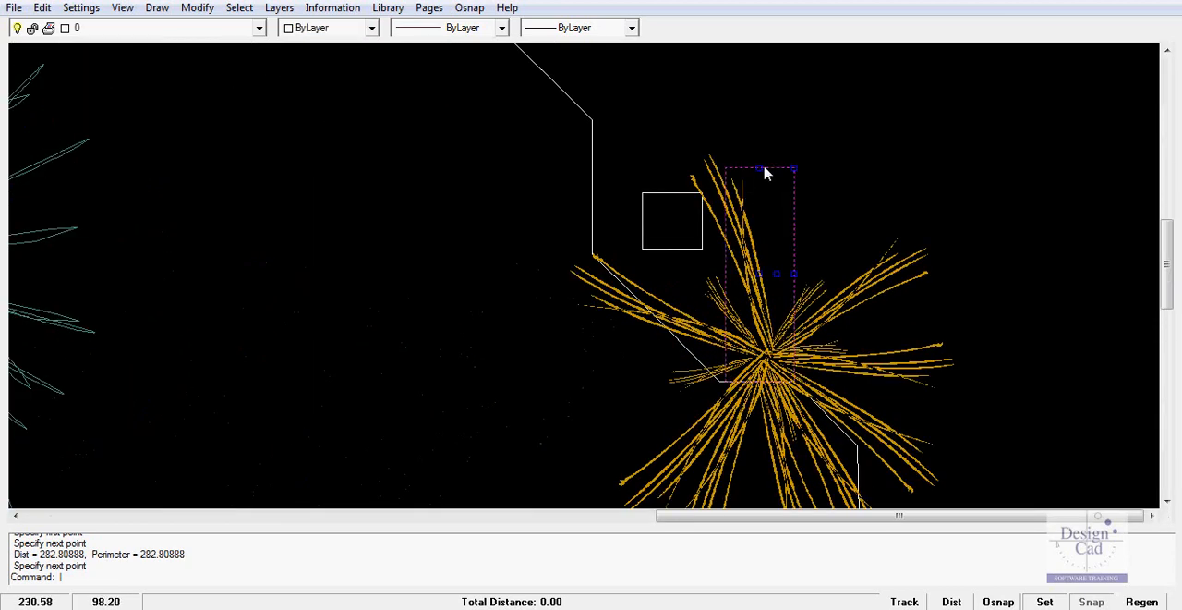
pyautogui.rightClick(846, 181)
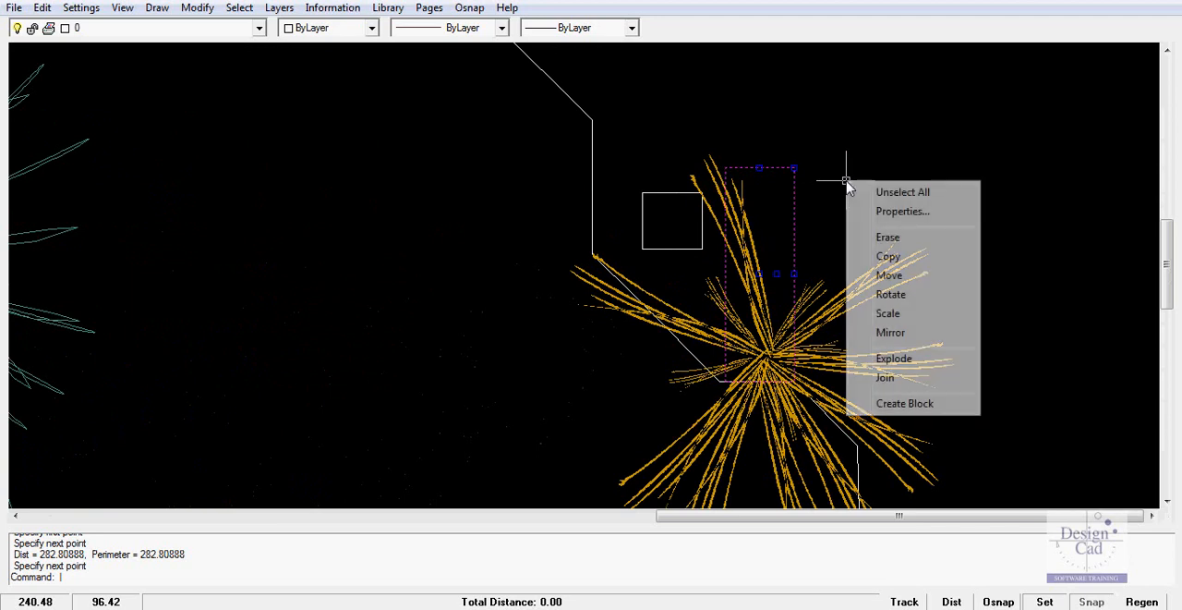
pyautogui.click(894, 359)
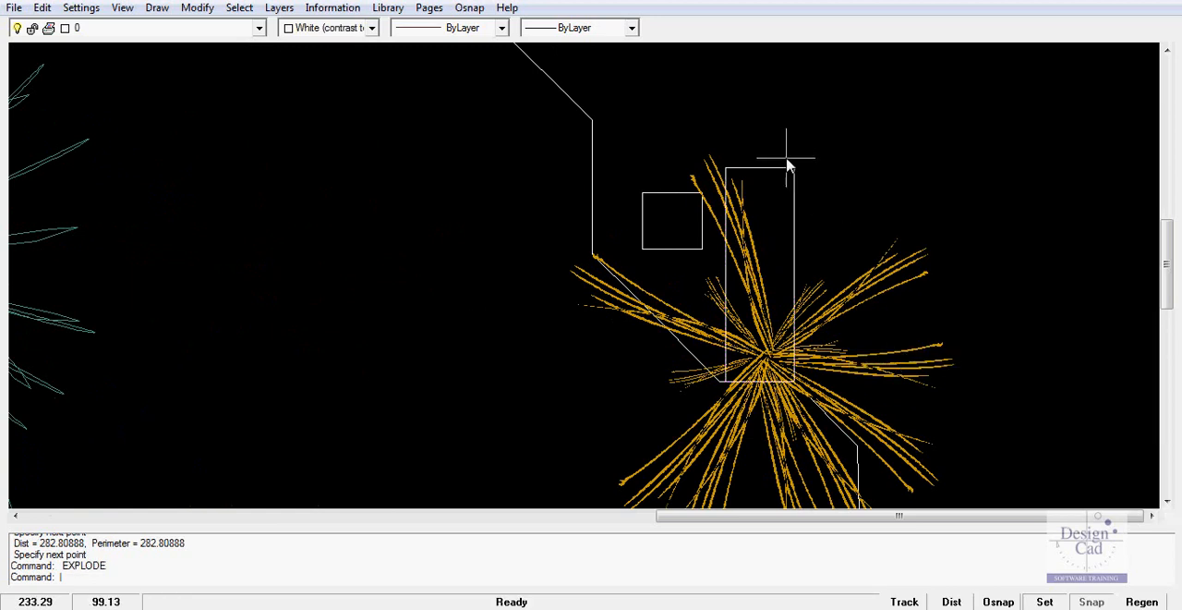
pyautogui.rightClick(826, 172)
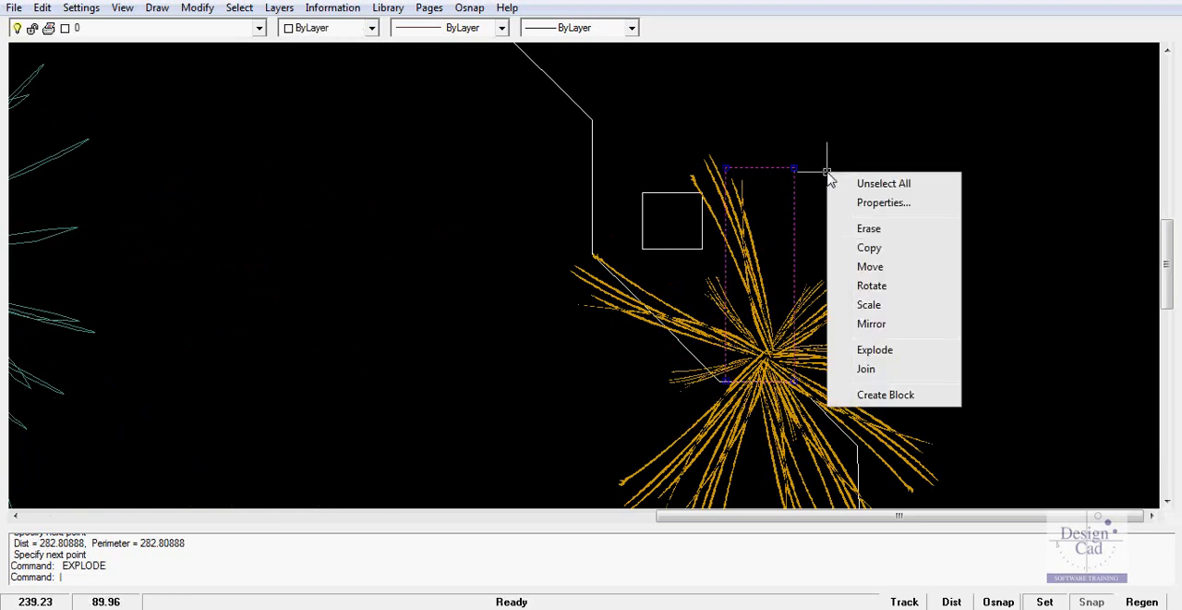
pyautogui.click(885, 358)
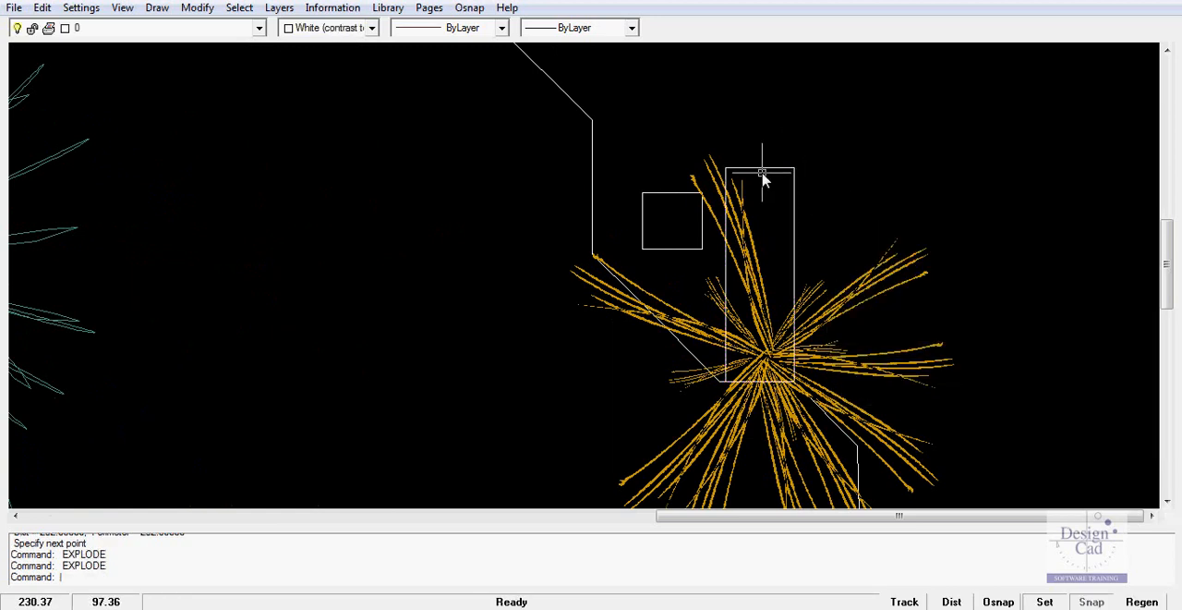
pyautogui.click(879, 189)
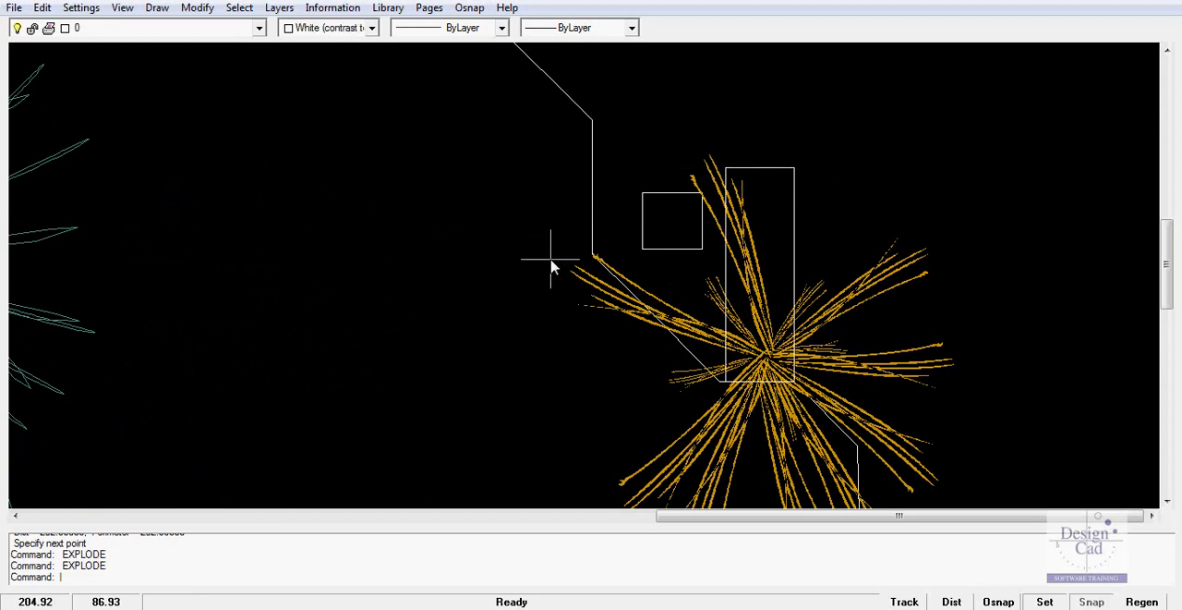
# Measure the width of the tall narrow rectangle along its upper edge
pyautogui.scroll(2, 770, 203)
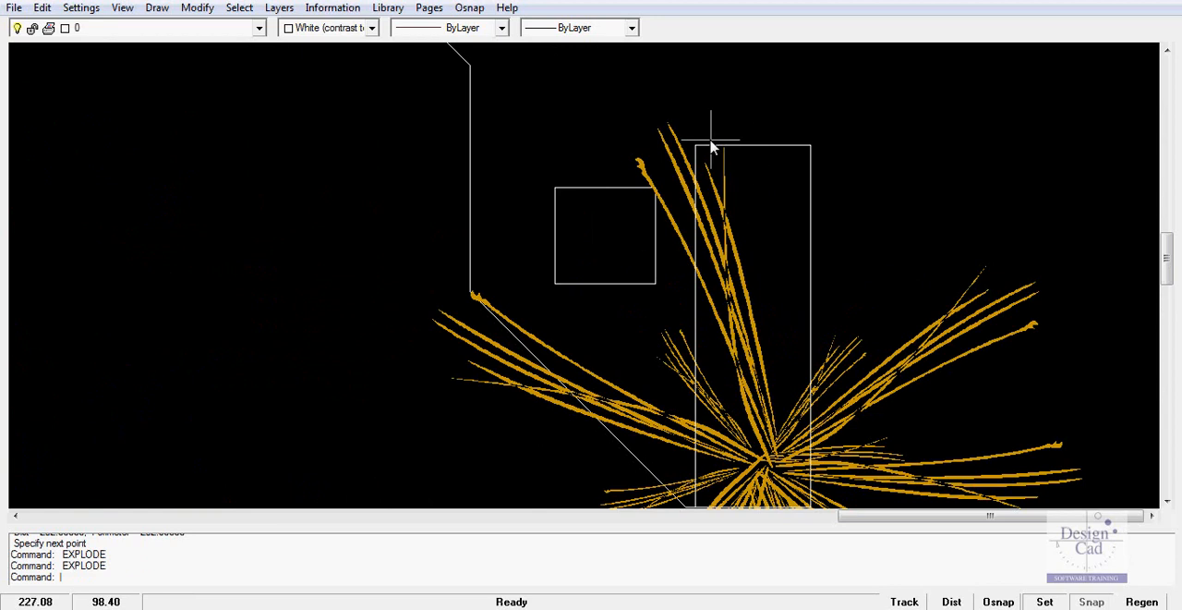
pyautogui.click(331, 11)
pyautogui.click(335, 28)
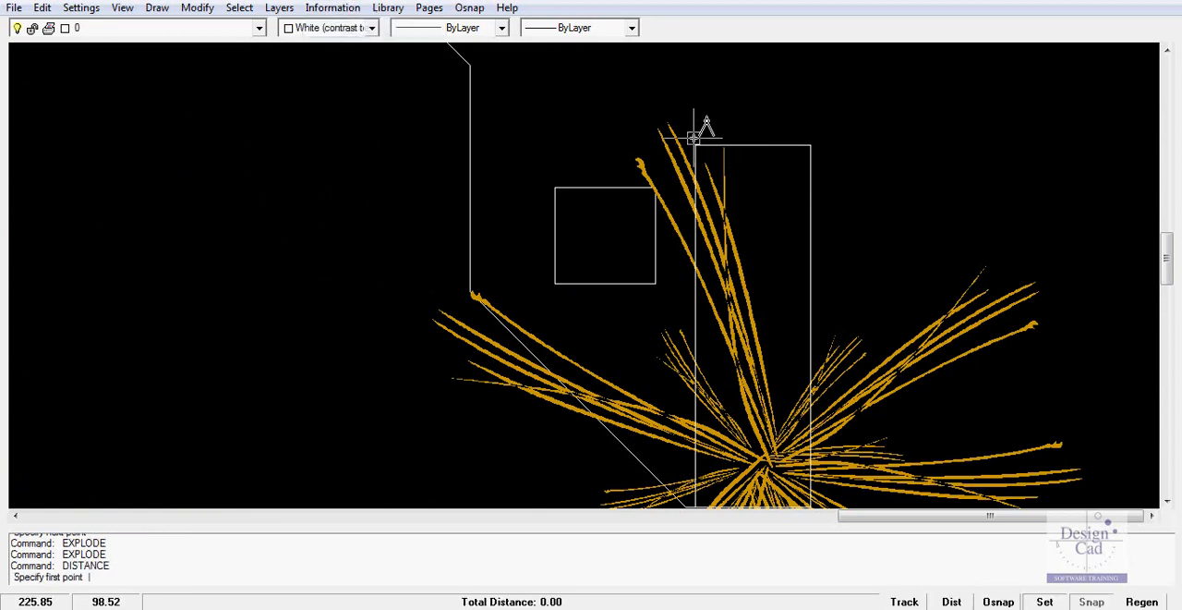
pyautogui.click(694, 138)
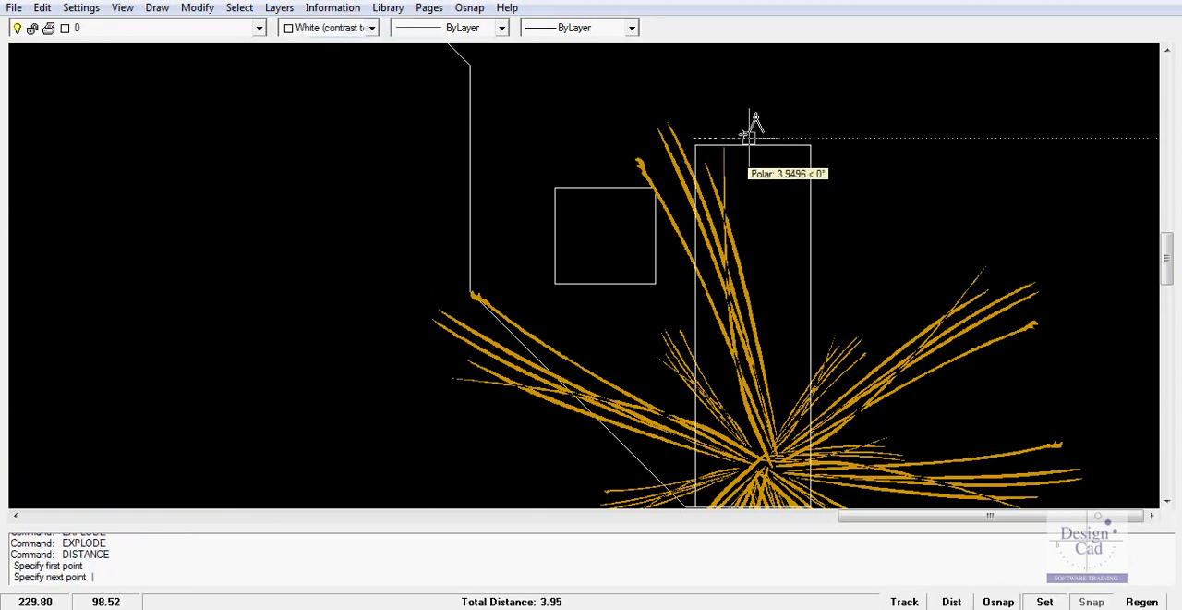
pyautogui.click(812, 137)
pyautogui.scroll(-2, 773, 204)
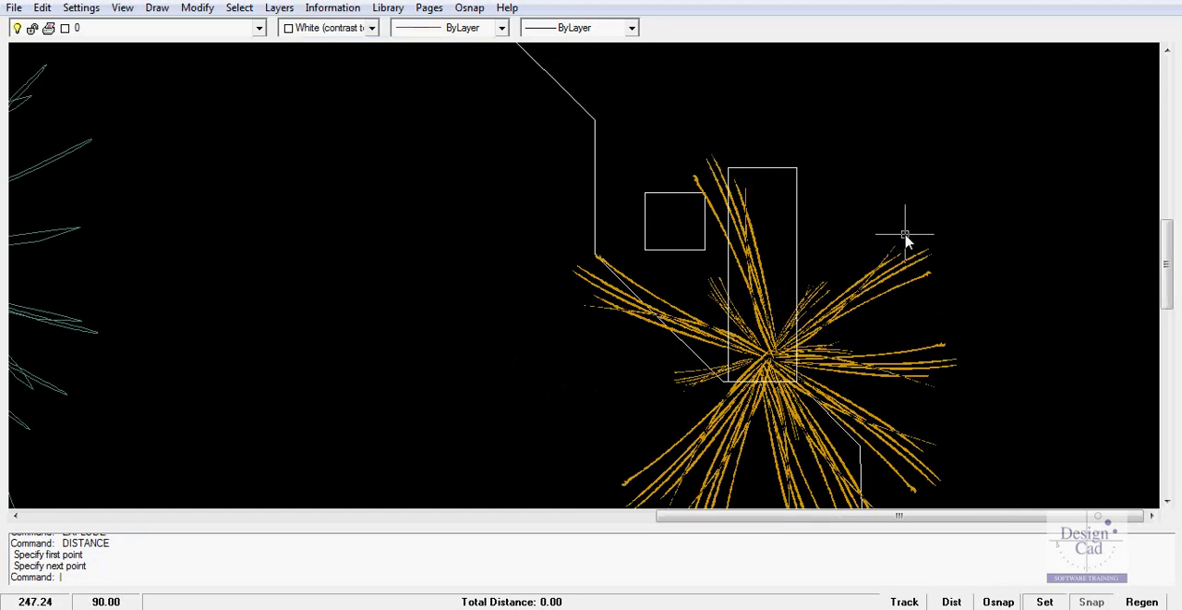
# Move the orange plant off the tall rectangle to the open area inside the garden, east of the teal plant
pyautogui.scroll(-1, 905, 238)
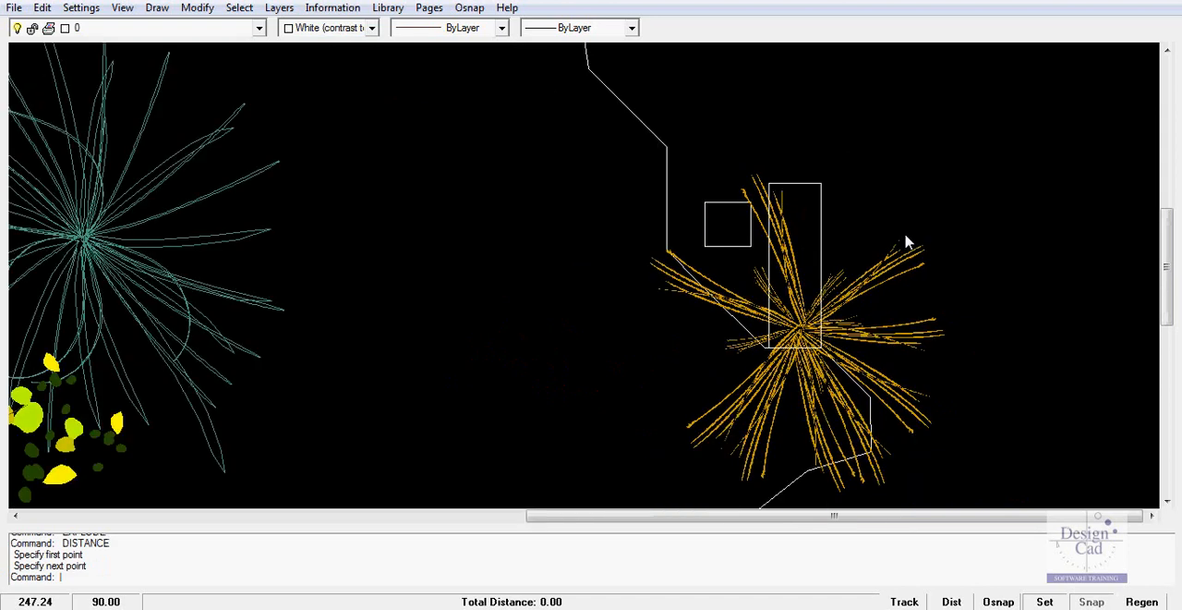
pyautogui.click(857, 340)
pyautogui.rightClick(856, 340)
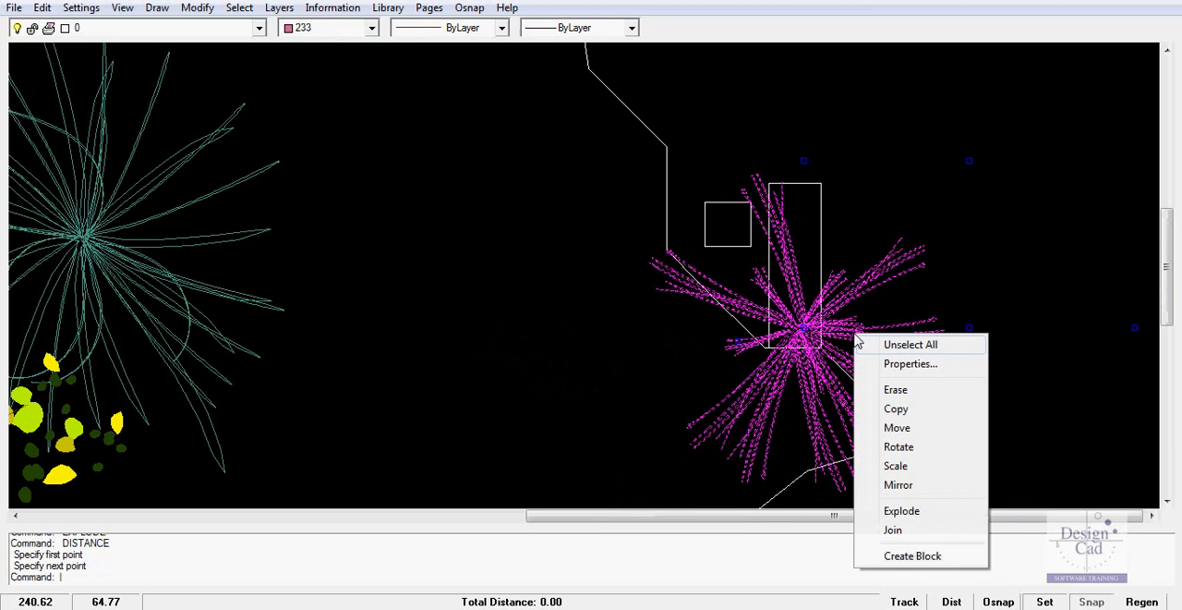
pyautogui.click(908, 434)
pyautogui.click(847, 348)
pyautogui.click(483, 385)
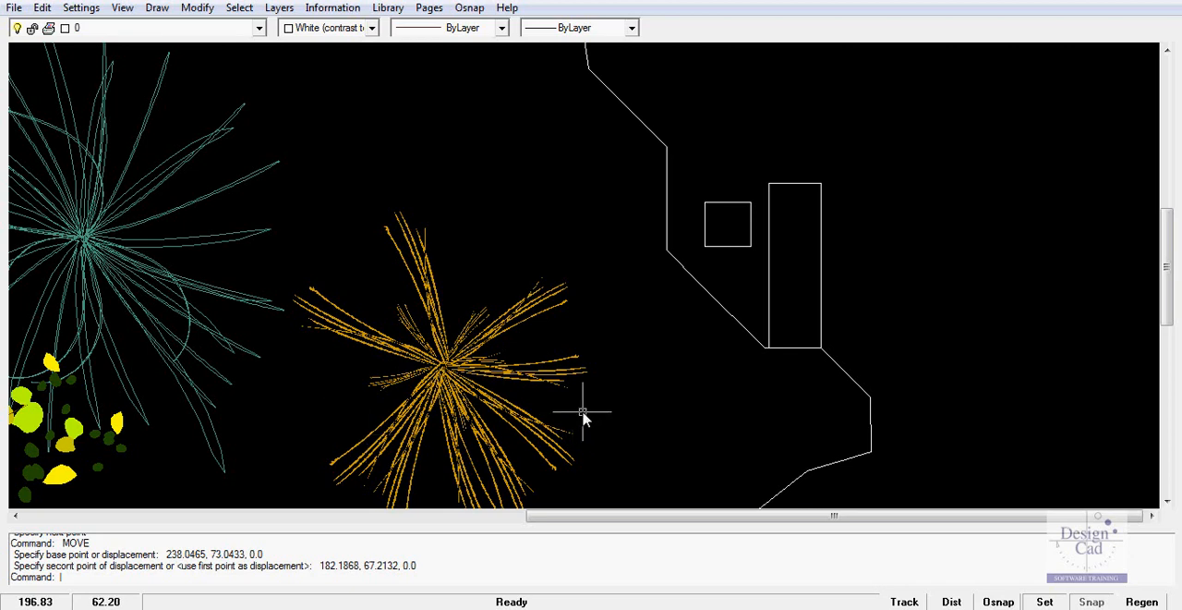
# Measure the horizontal spread of the relocated orange plant from one side to the other
pyautogui.click(326, 11)
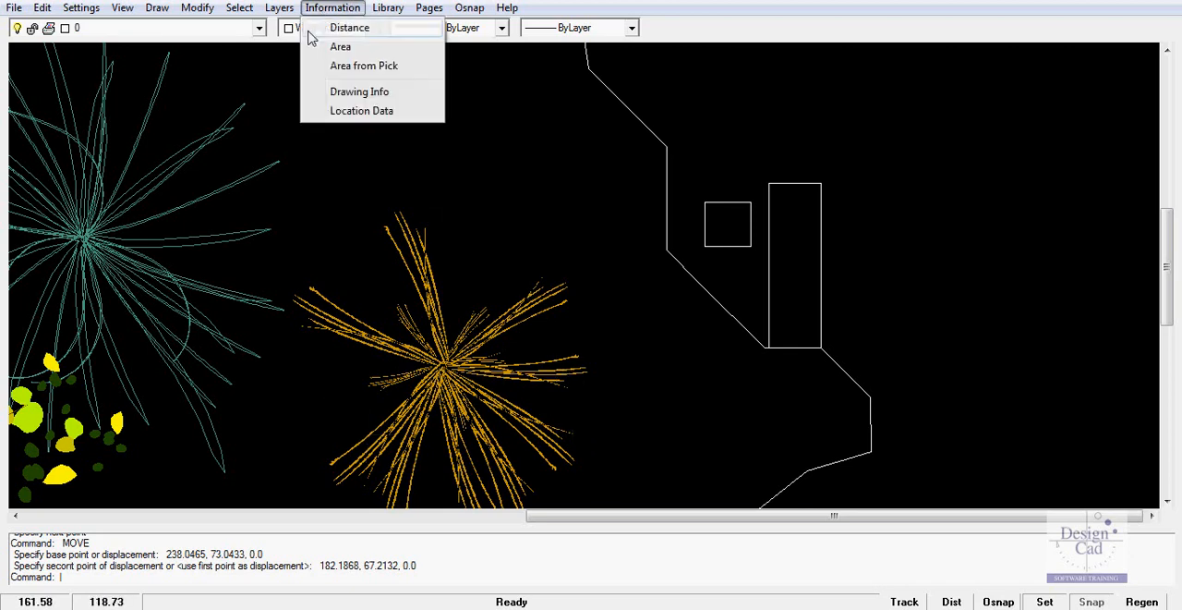
pyautogui.click(351, 30)
pyautogui.click(305, 388)
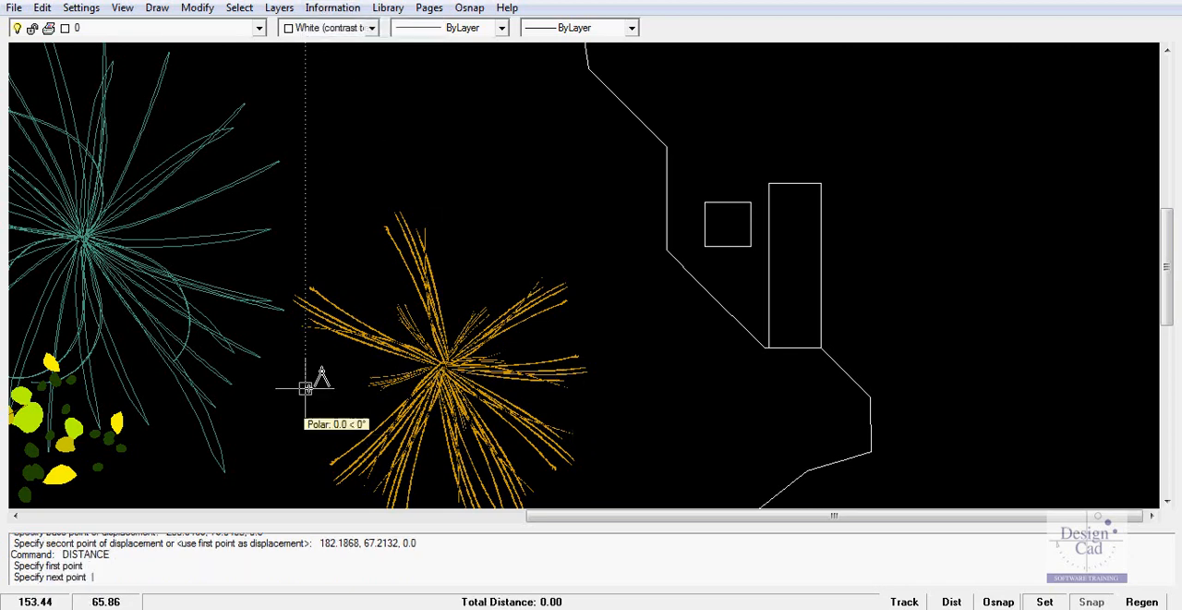
pyautogui.click(590, 387)
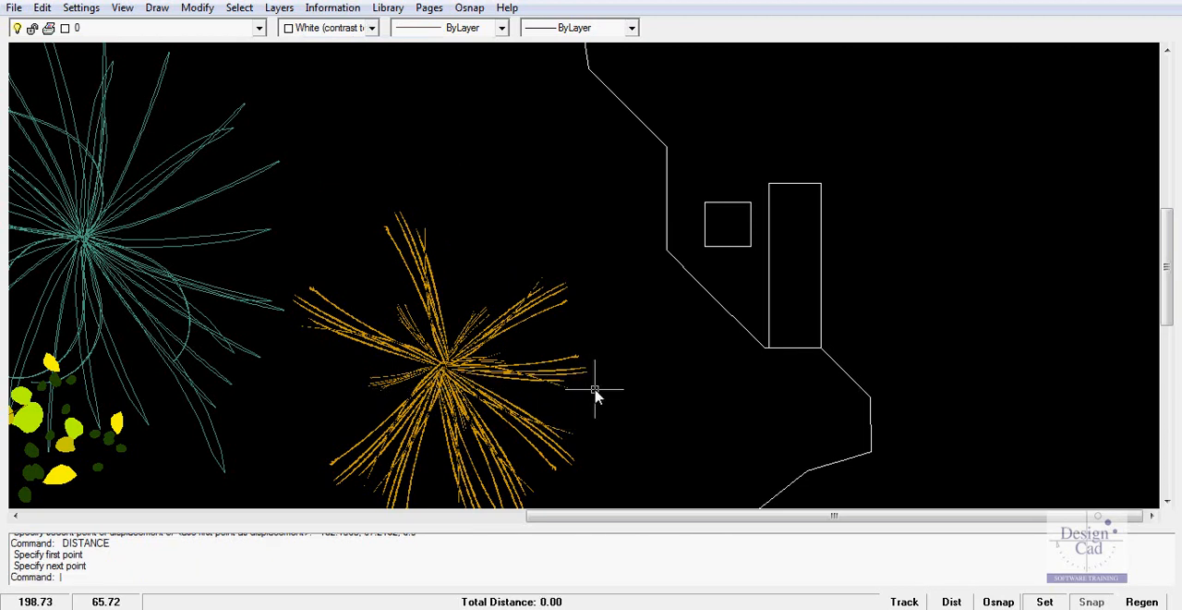
pyautogui.scroll(-5, 617, 374)
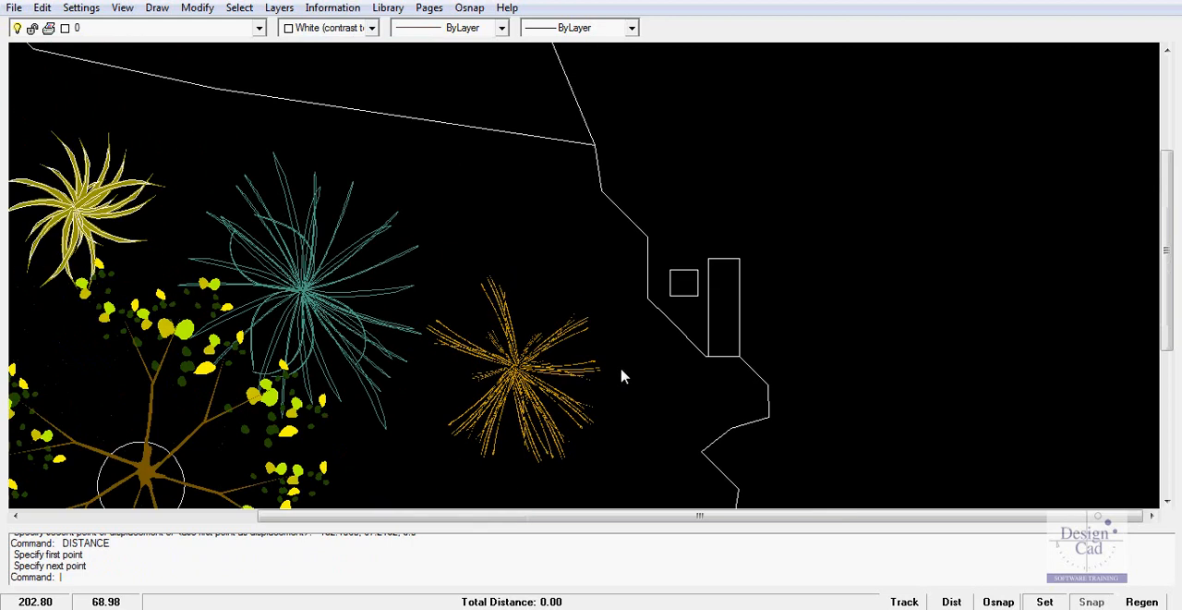
pyautogui.moveTo(601, 415); pyautogui.dragTo(465, 314, button='middle')
pyautogui.moveTo(698, 293)
pyautogui.mouseDown(button='middle')
pyautogui.moveTo(707, 277)
pyautogui.moveTo(626, 277)
pyautogui.mouseUp(button='middle')
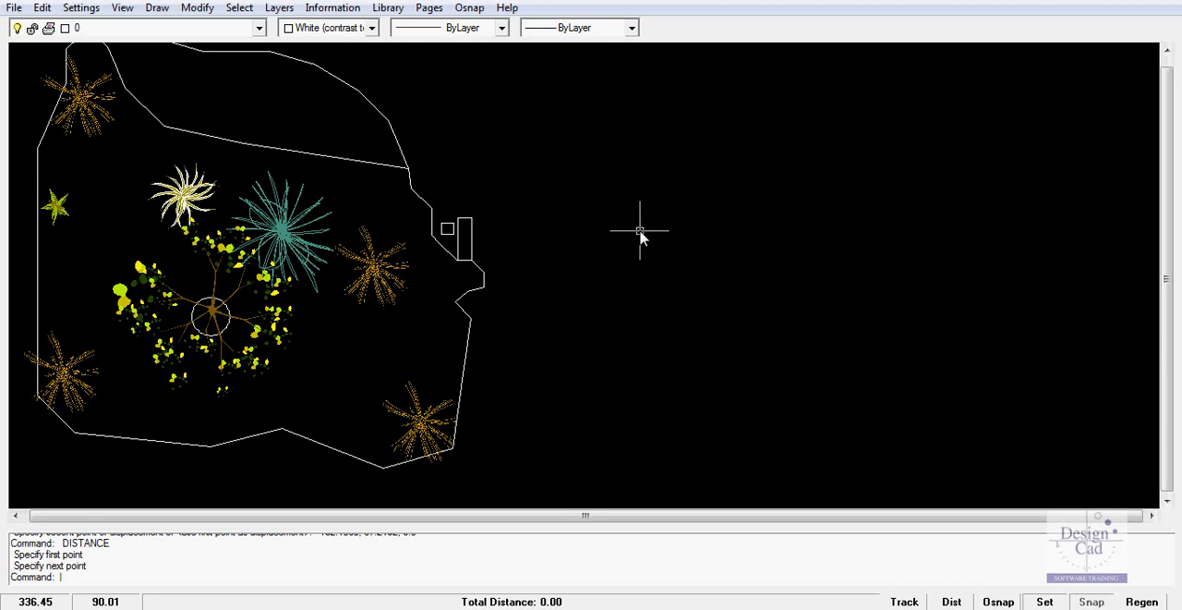
pyautogui.click(157, 7)
pyautogui.click(172, 45)
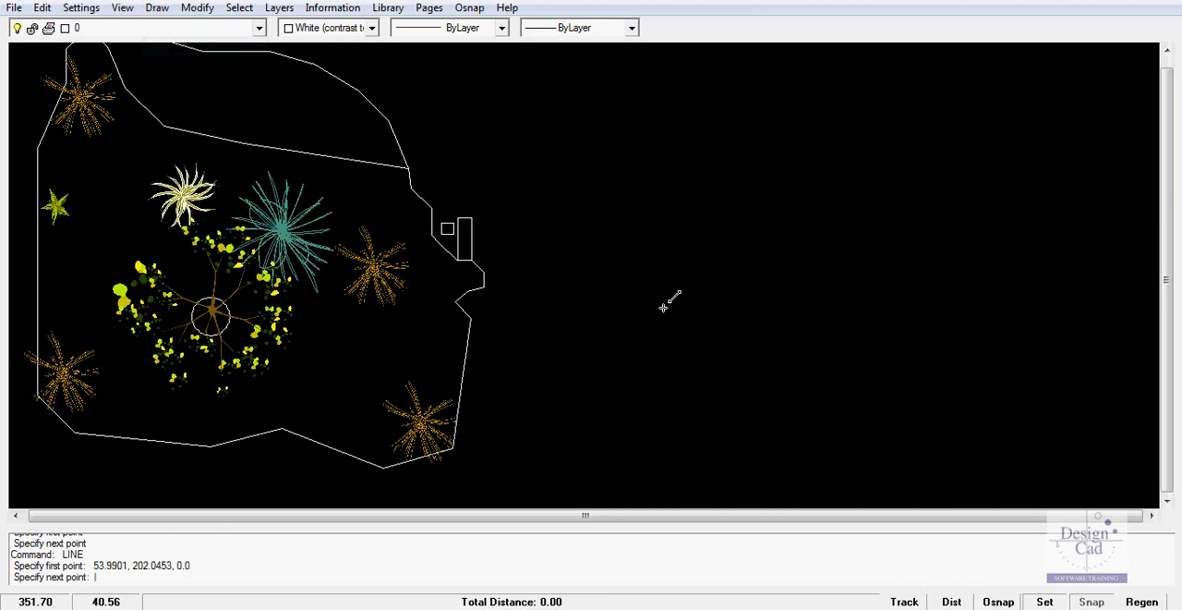
pyautogui.press('Escape')
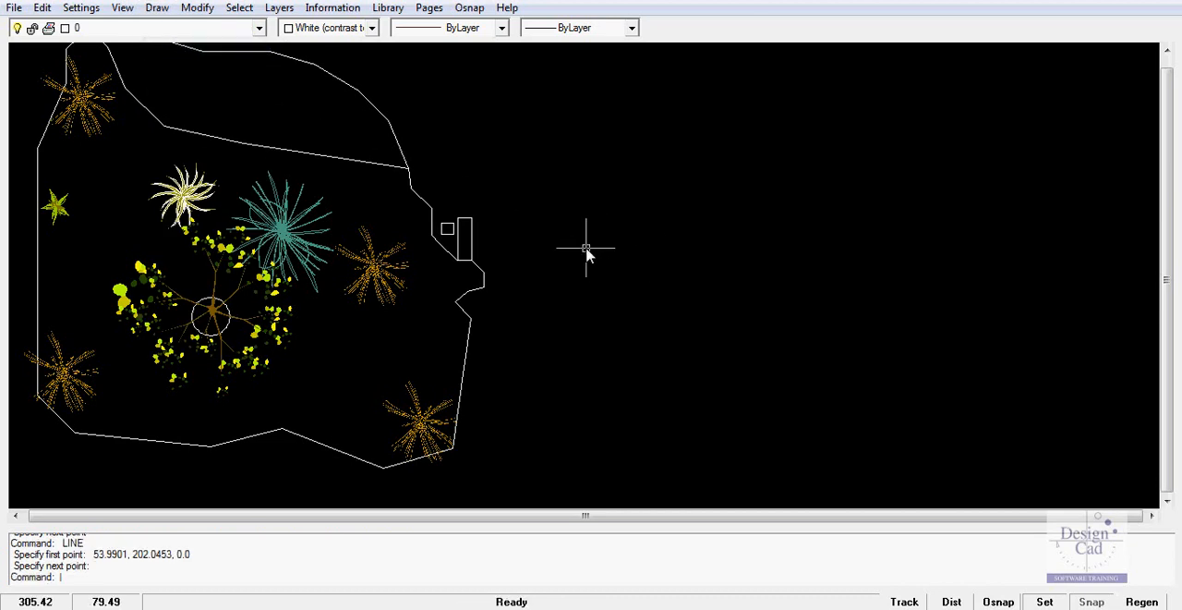
# Turn object snaps off and begin a line in the empty area east of the garden with a horizontal segment 25.75 long
pyautogui.click(468, 8)
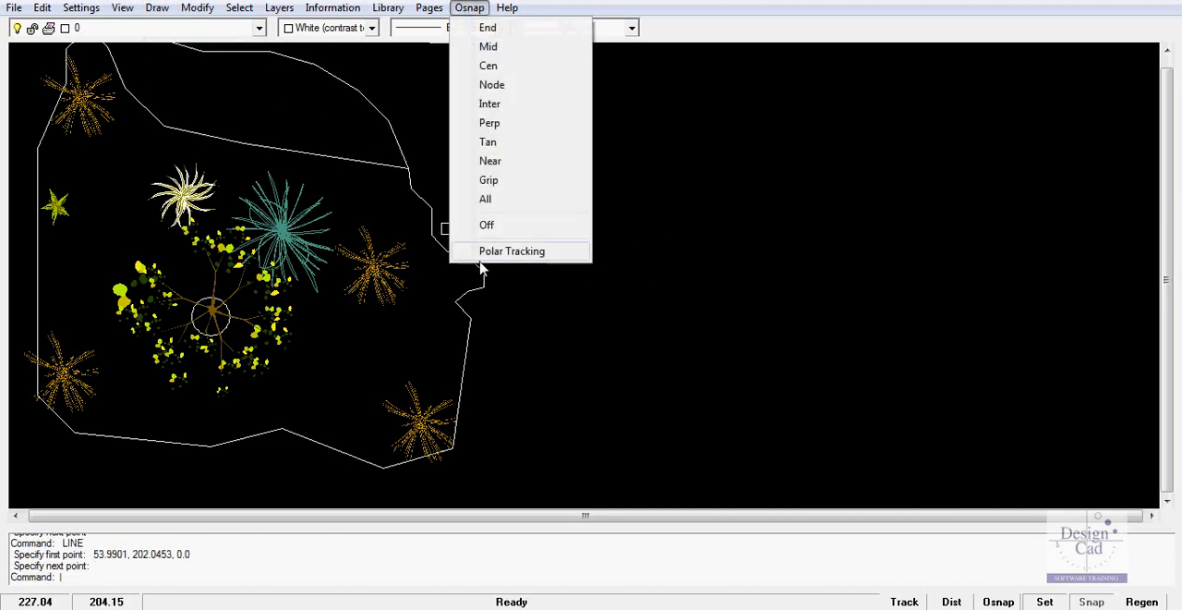
pyautogui.click(489, 227)
pyautogui.click(157, 8)
pyautogui.click(179, 47)
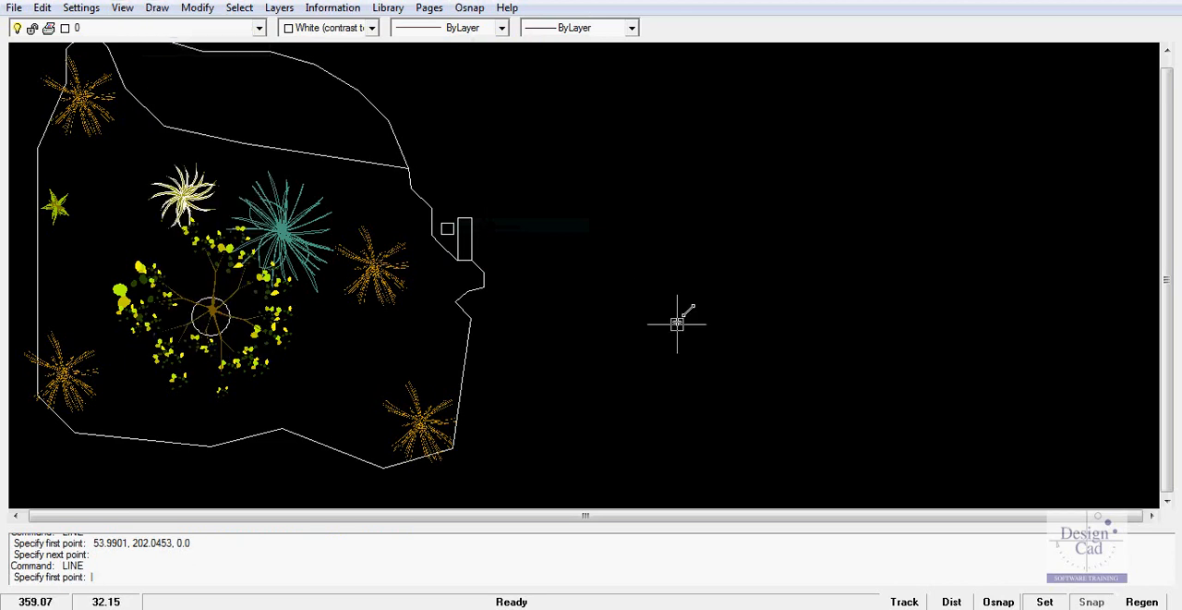
pyautogui.click(626, 265)
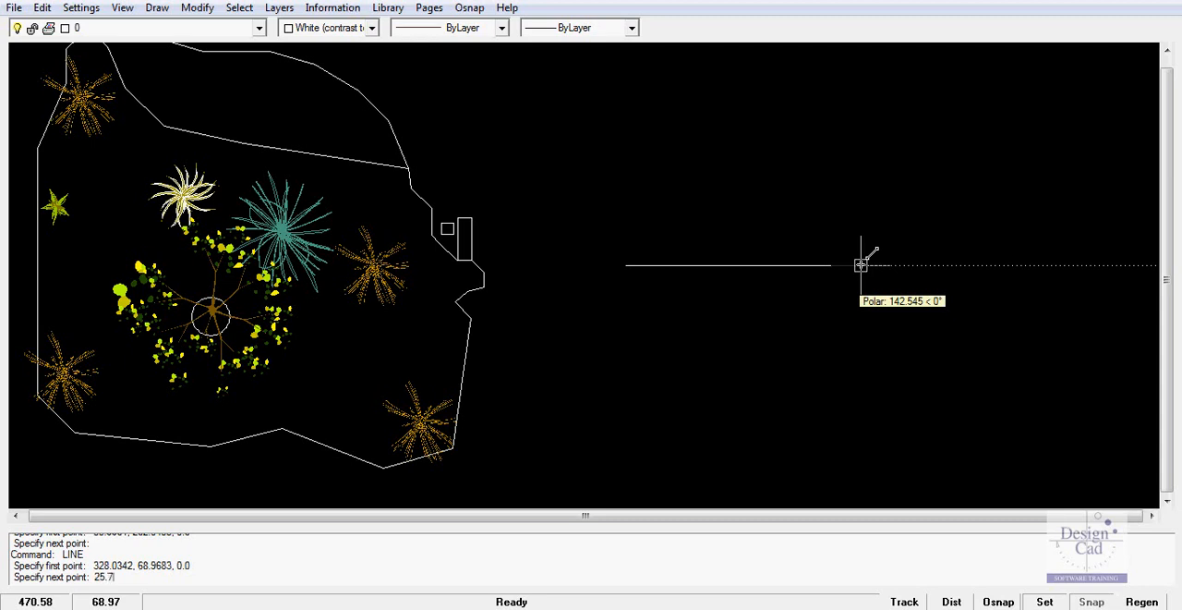
pyautogui.press('Return')
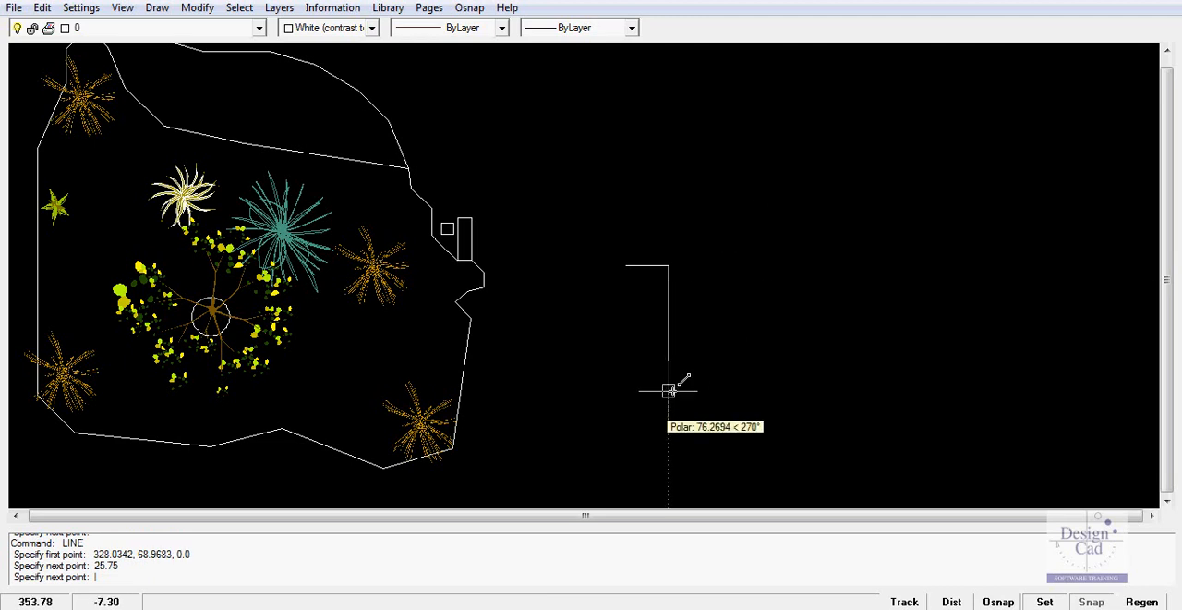
# Continue the line straight down from the first segment's east end with a segment 28.5 long, and finish it
pyautogui.scroll(2, 668, 361)
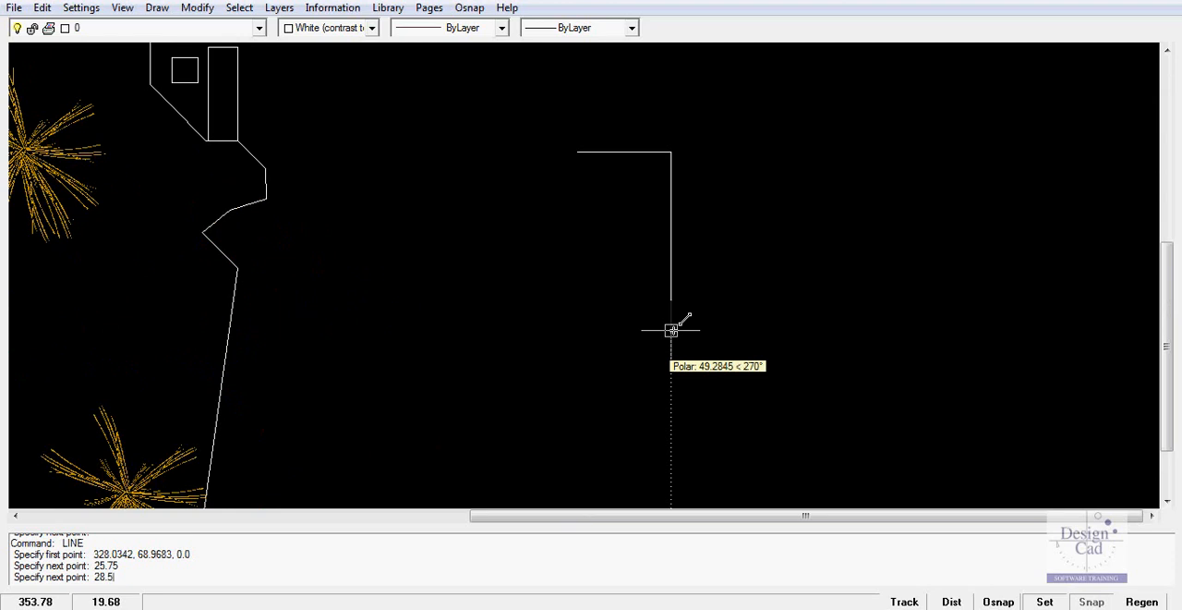
pyautogui.press('Return')
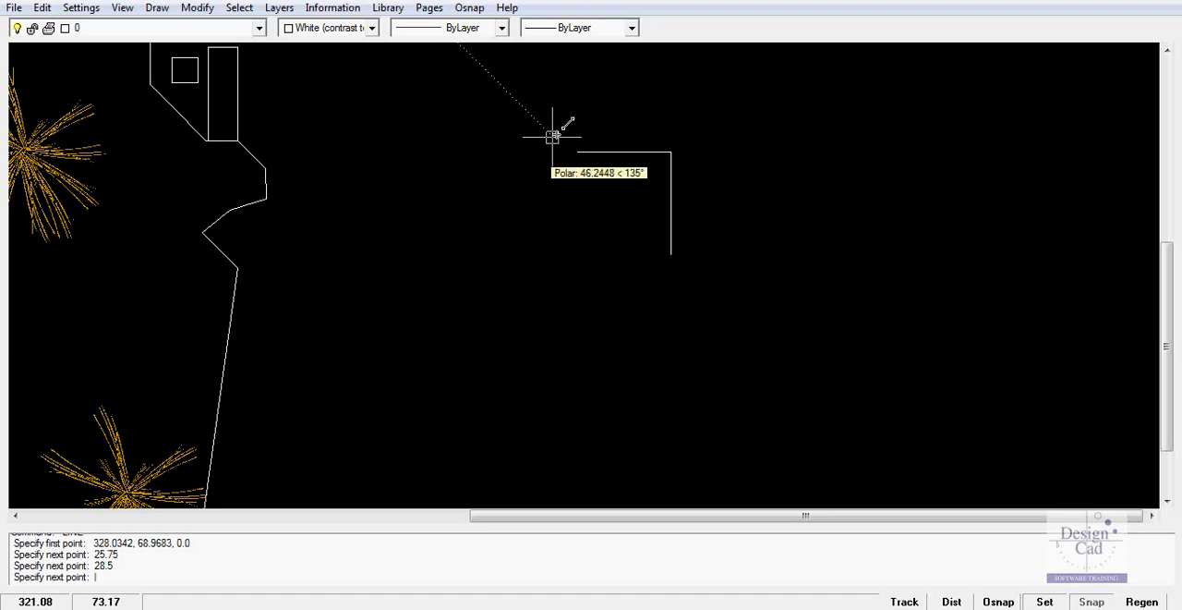
pyautogui.press('Return')
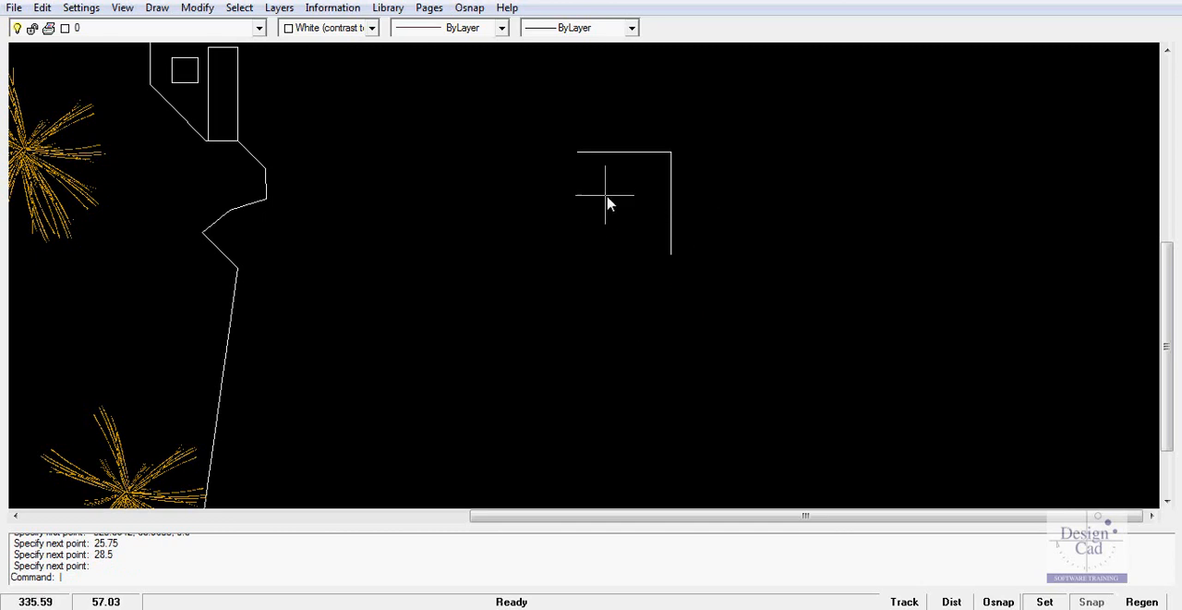
# Turn on endpoint snapping and measure the distance between the two ends of the horizontal segment east of the garden
pyautogui.scroll(1, 605, 204)
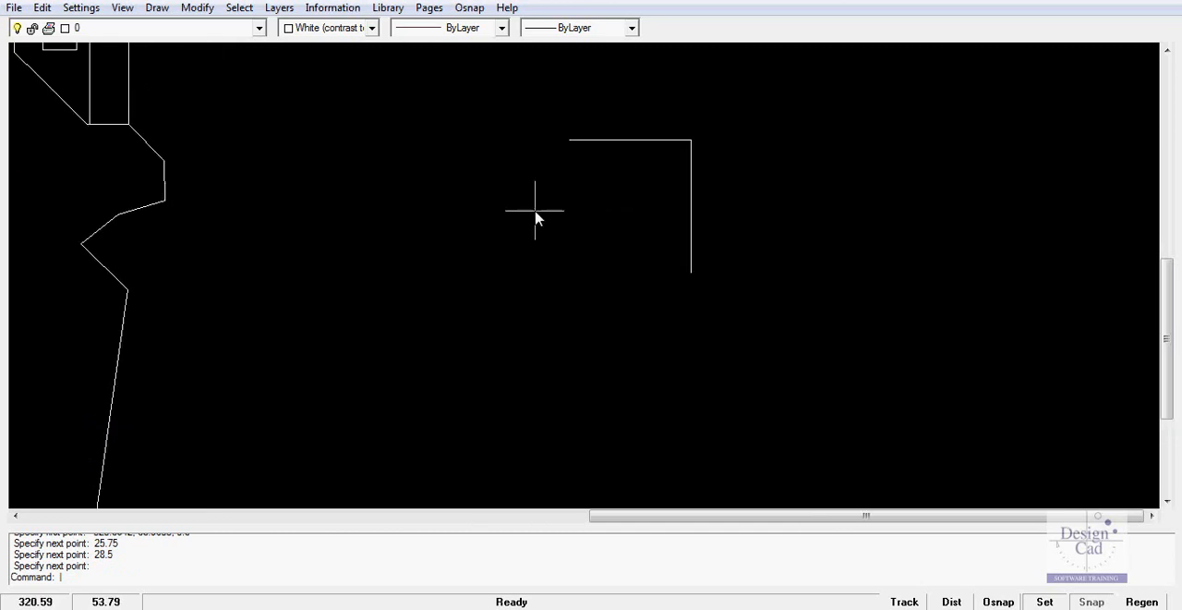
pyautogui.click(340, 11)
pyautogui.click(344, 32)
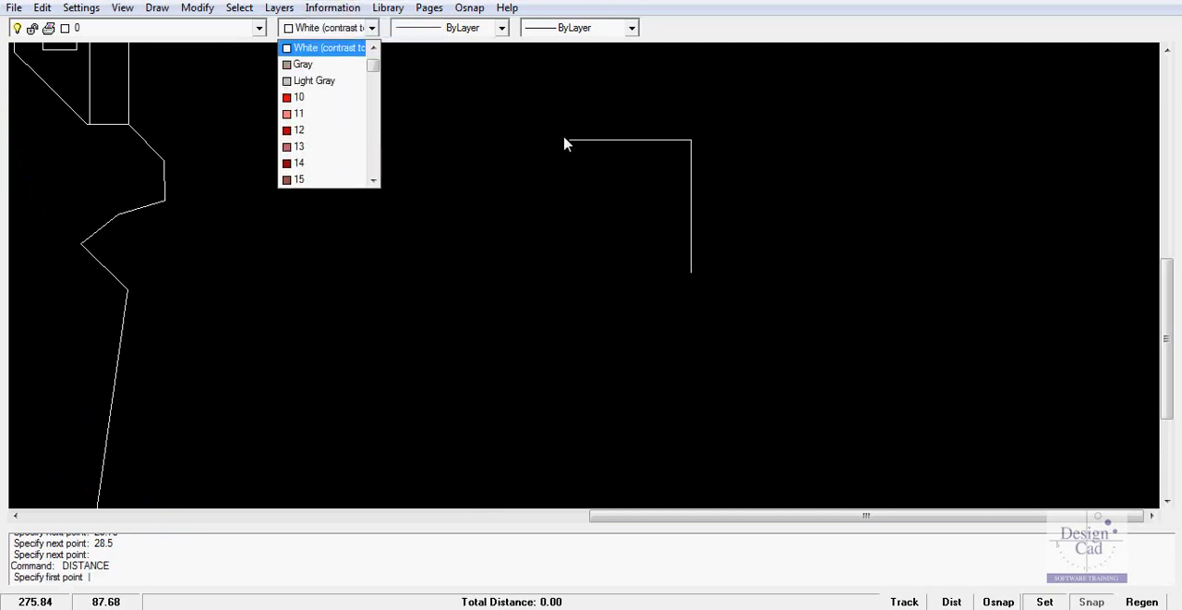
pyautogui.click(340, 9)
pyautogui.click(340, 9)
pyautogui.click(339, 26)
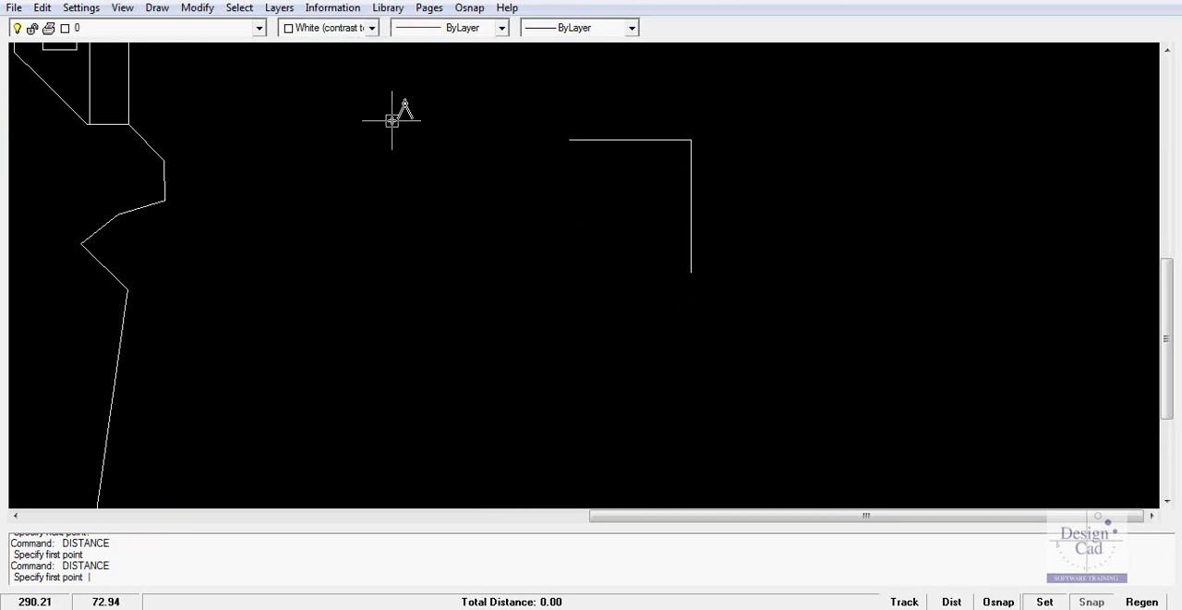
pyautogui.click(470, 7)
pyautogui.click(481, 28)
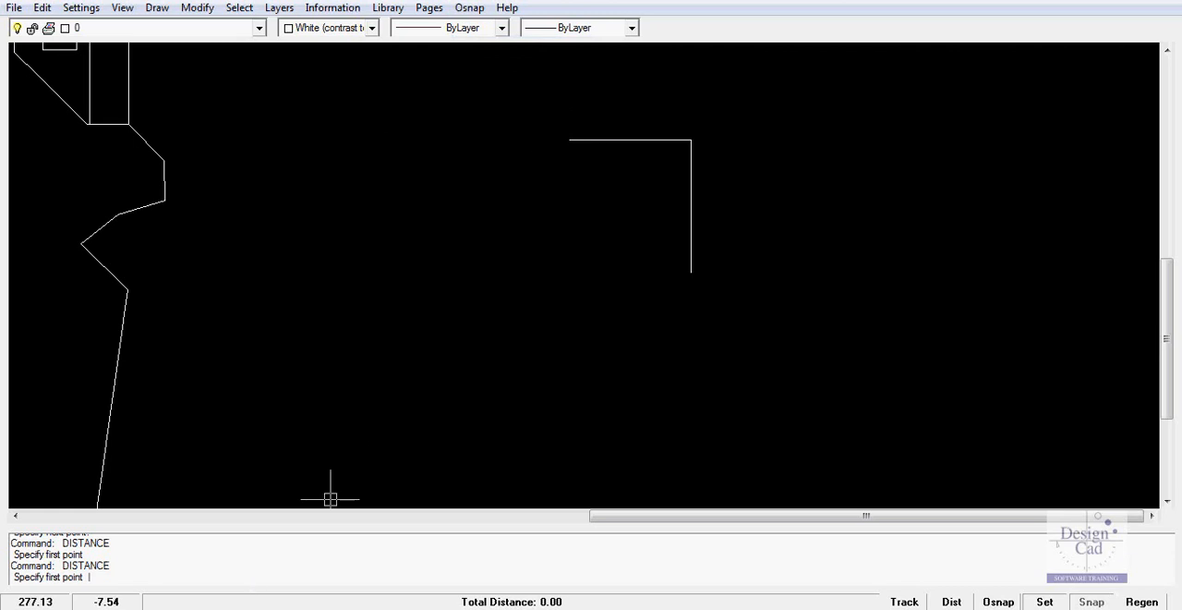
pyautogui.click(569, 139)
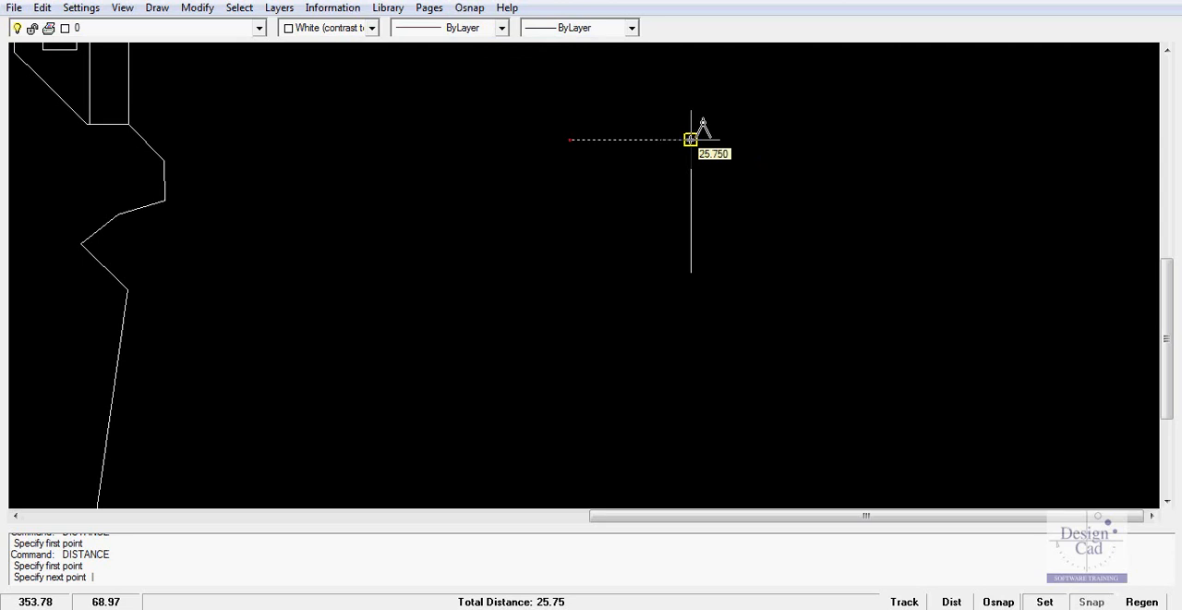
pyautogui.click(691, 140)
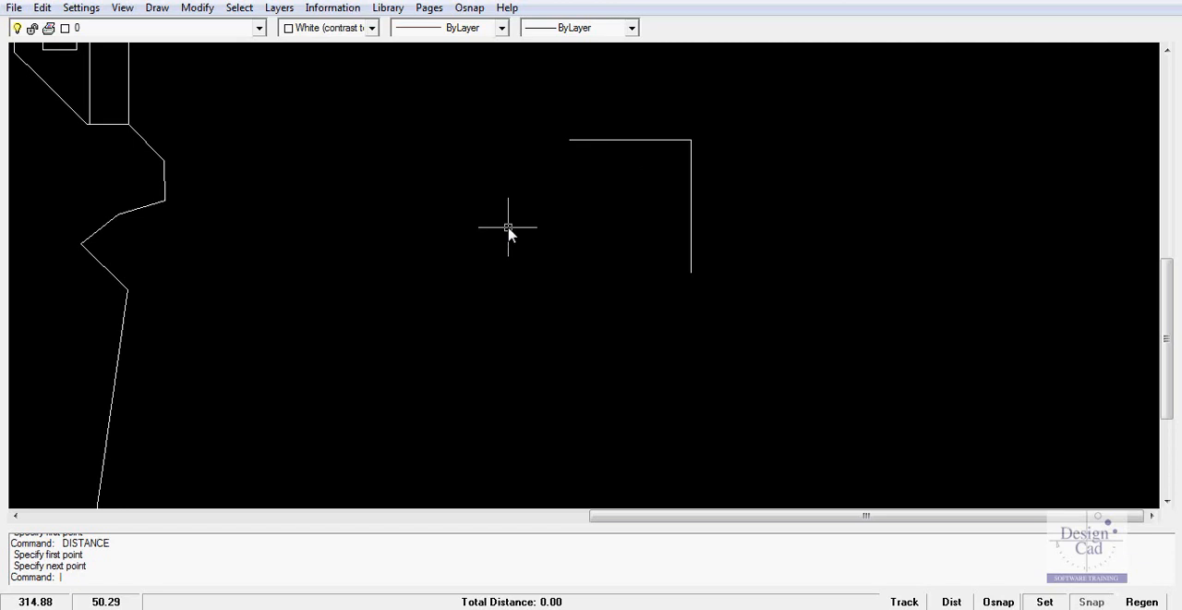
pyautogui.click(333, 7)
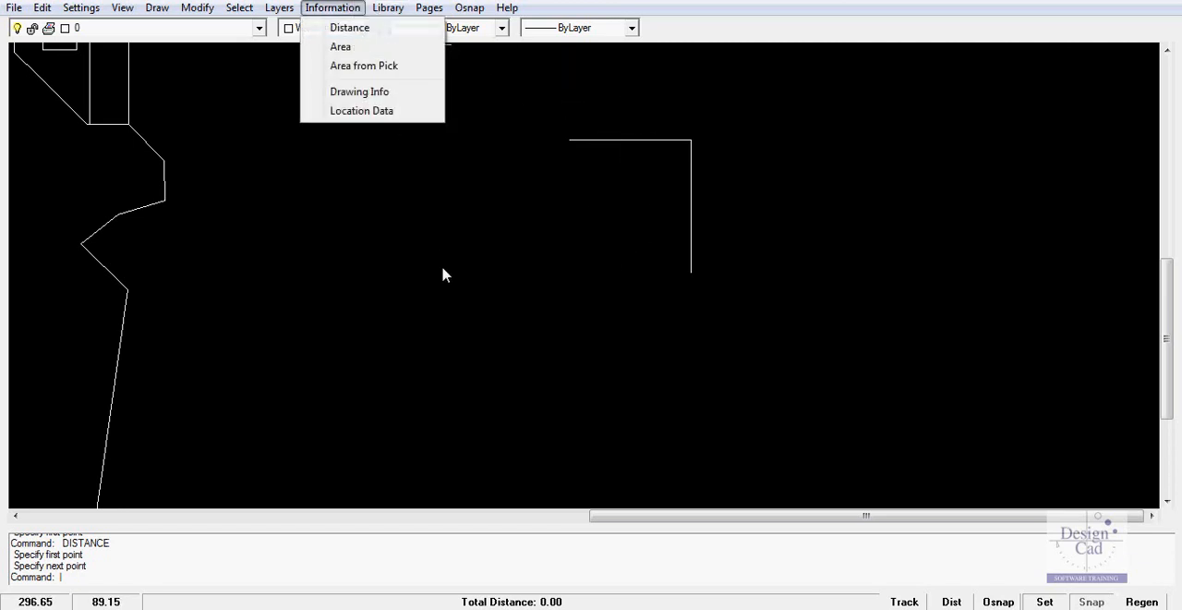
pyautogui.press('Escape')
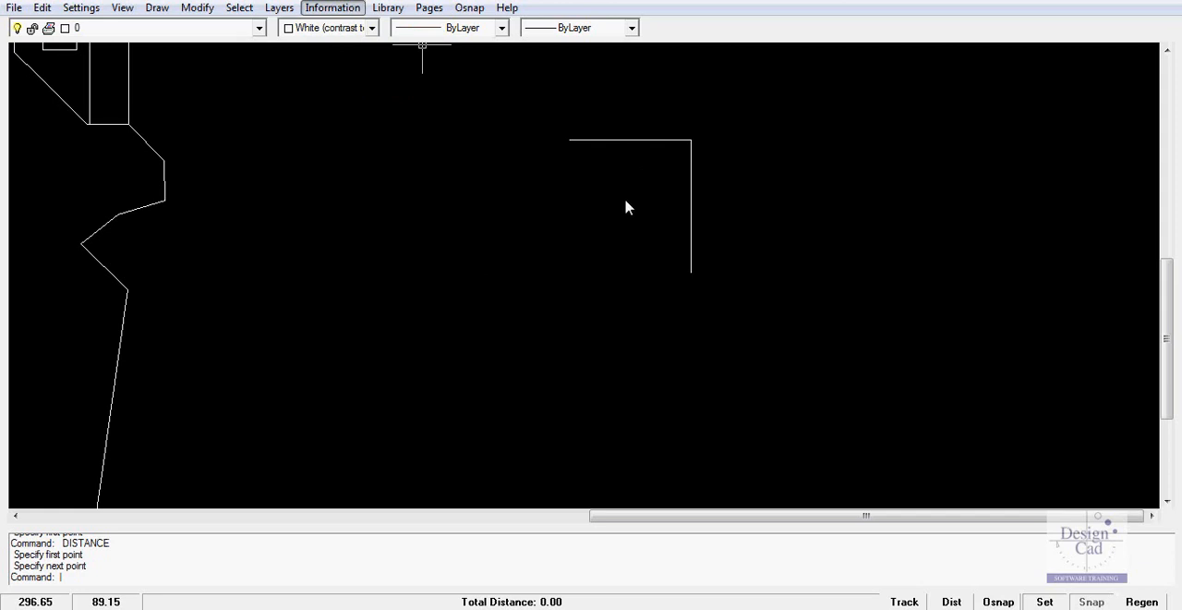
# Inspect the properties of the horizontal segment, including its length, and close them again
pyautogui.click(629, 143)
pyautogui.rightClick(633, 164)
pyautogui.click(685, 194)
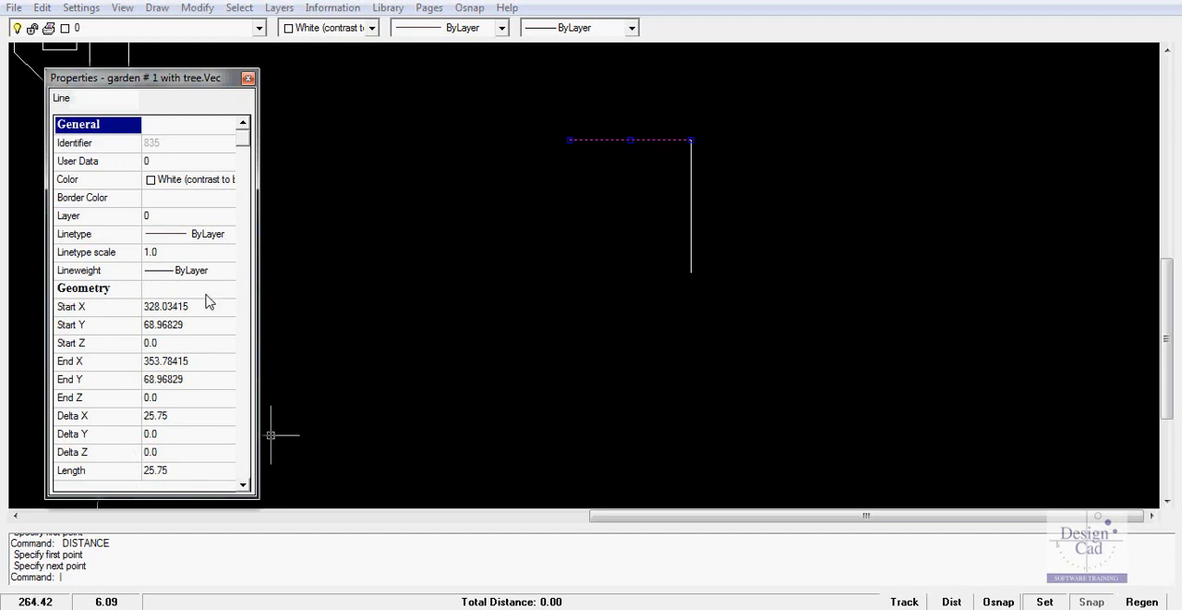
pyautogui.click(247, 78)
# Move the orange plant beside the teal plant out of the garden onto the two-segment corner to the east
pyautogui.scroll(-5, 503, 277)
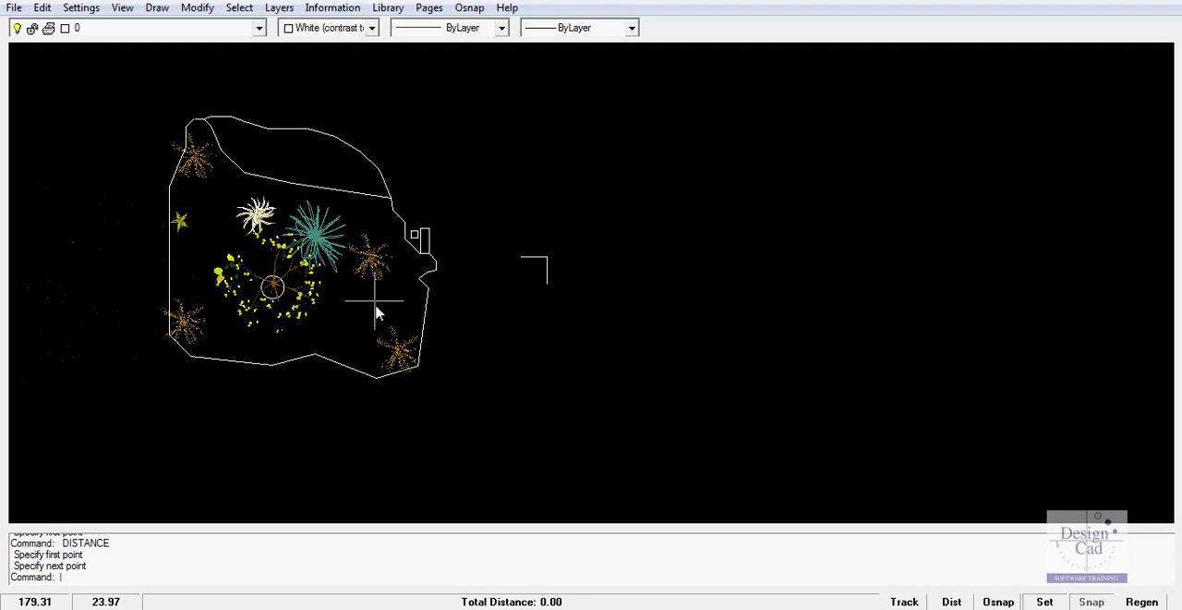
pyautogui.click(369, 261)
pyautogui.rightClick(371, 258)
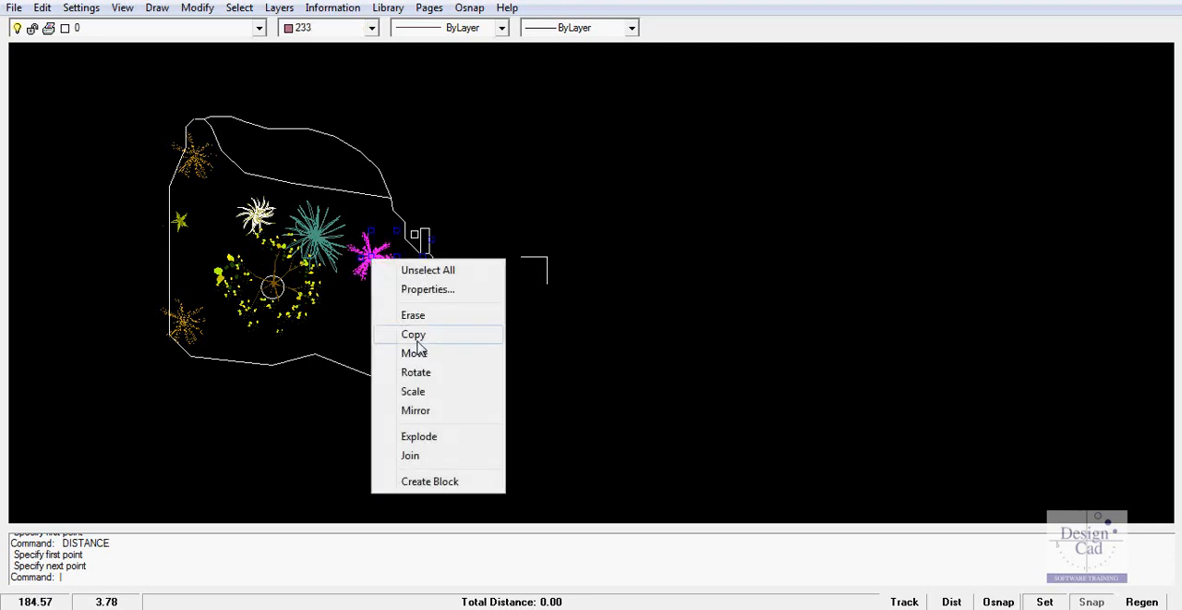
pyautogui.click(420, 354)
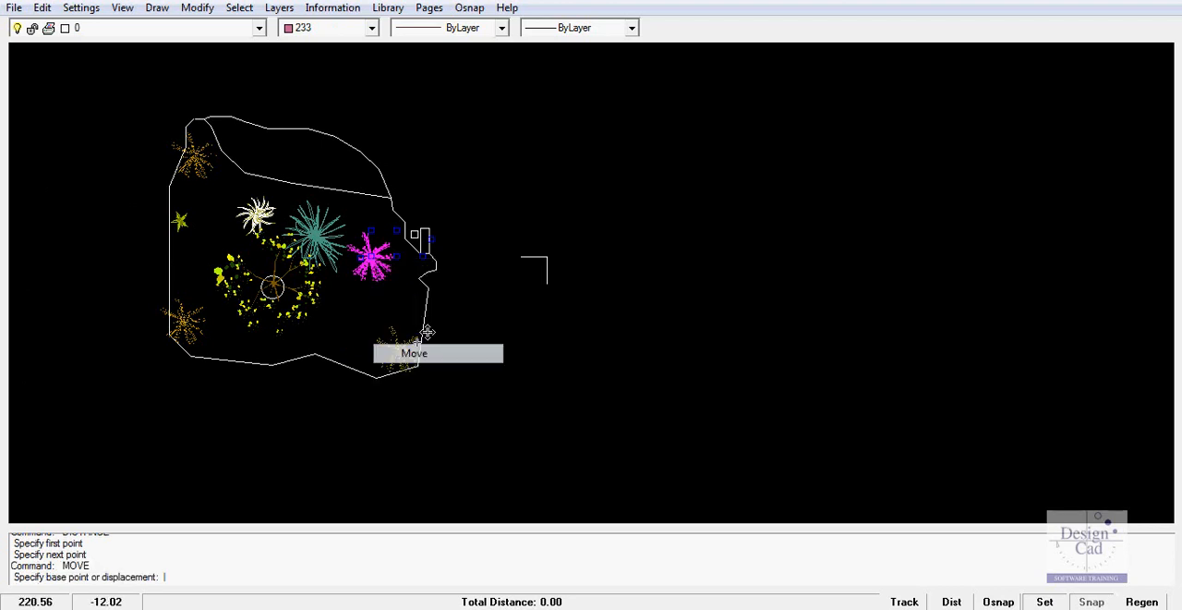
pyautogui.click(381, 247)
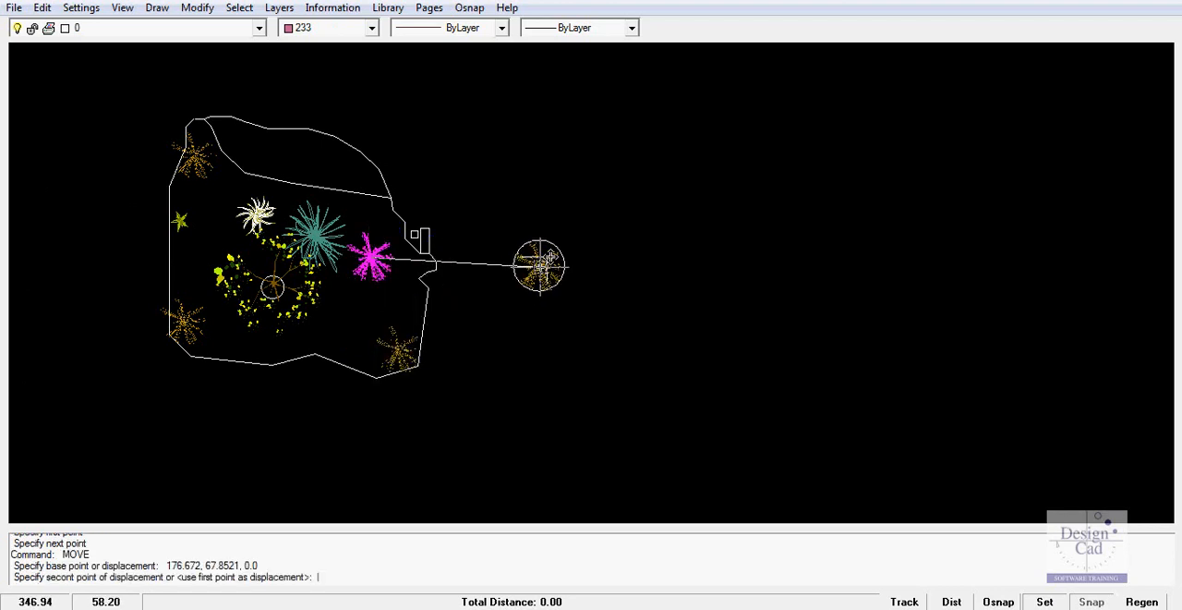
pyautogui.click(547, 258)
# Scale the relocated orange plant down about its centre by a factor of about 0.12
pyautogui.scroll(4, 536, 284)
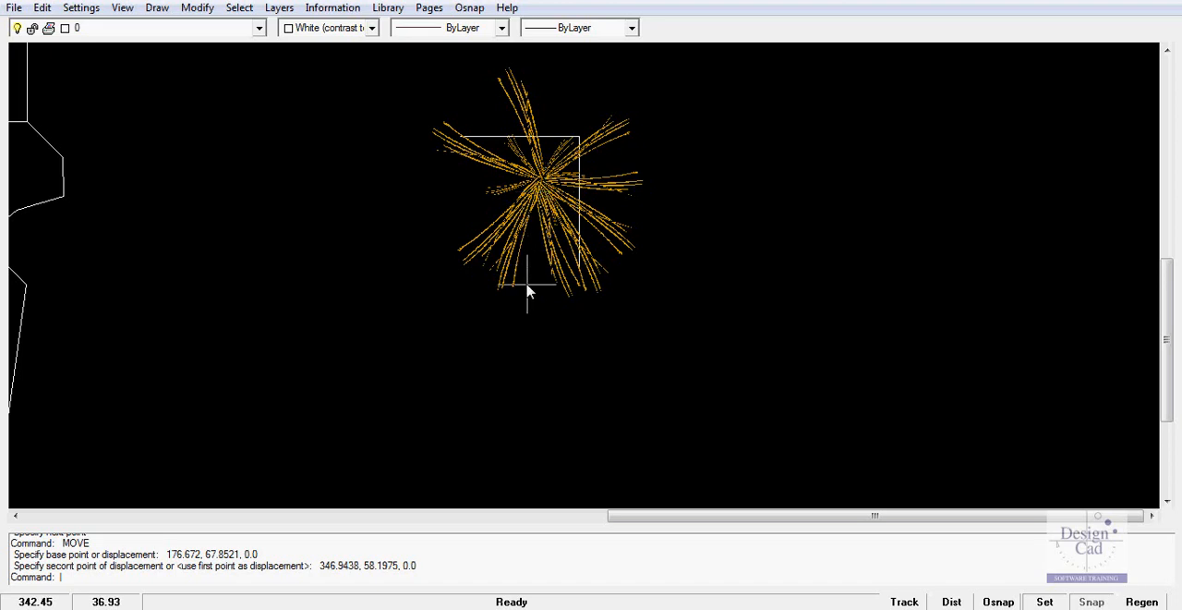
pyautogui.click(545, 191)
pyautogui.rightClick(545, 191)
pyautogui.click(591, 319)
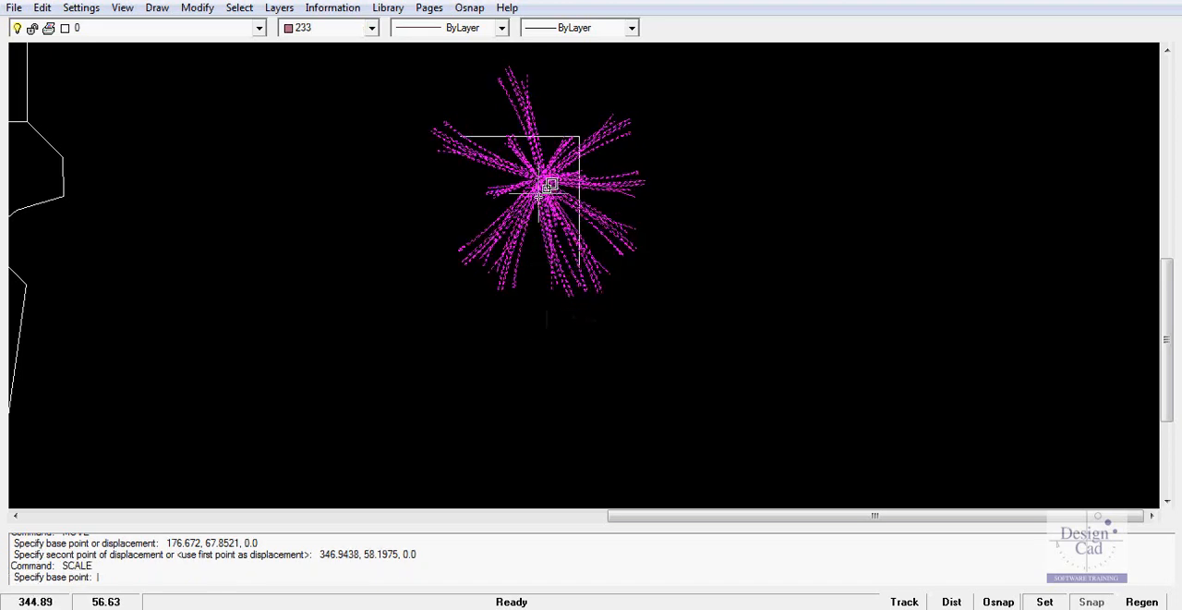
pyautogui.click(554, 171)
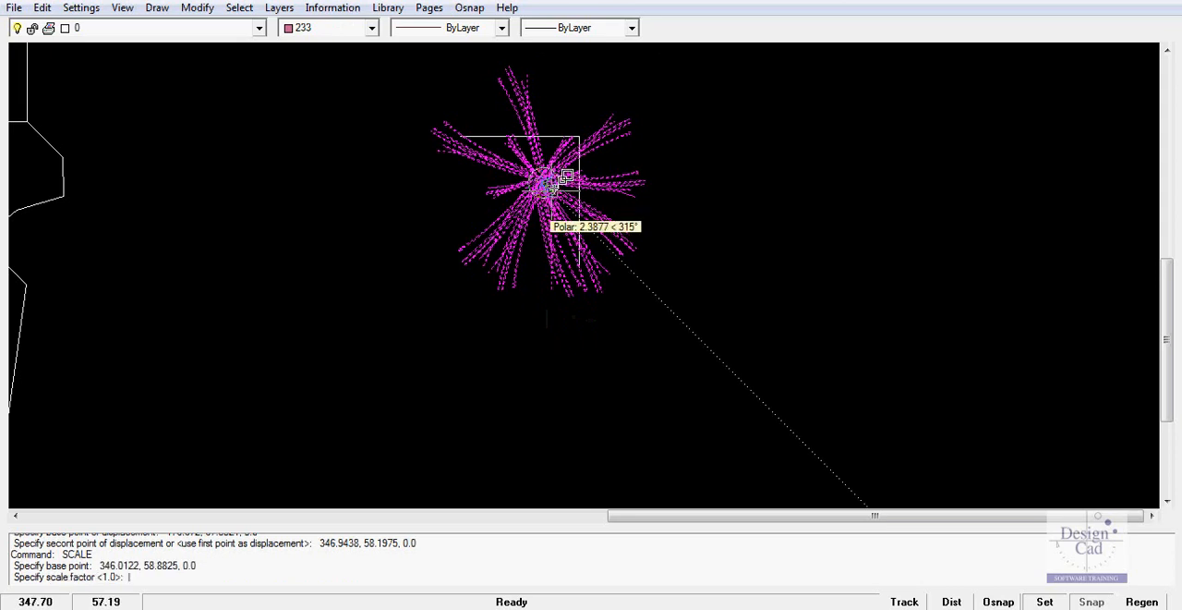
pyautogui.click(553, 177)
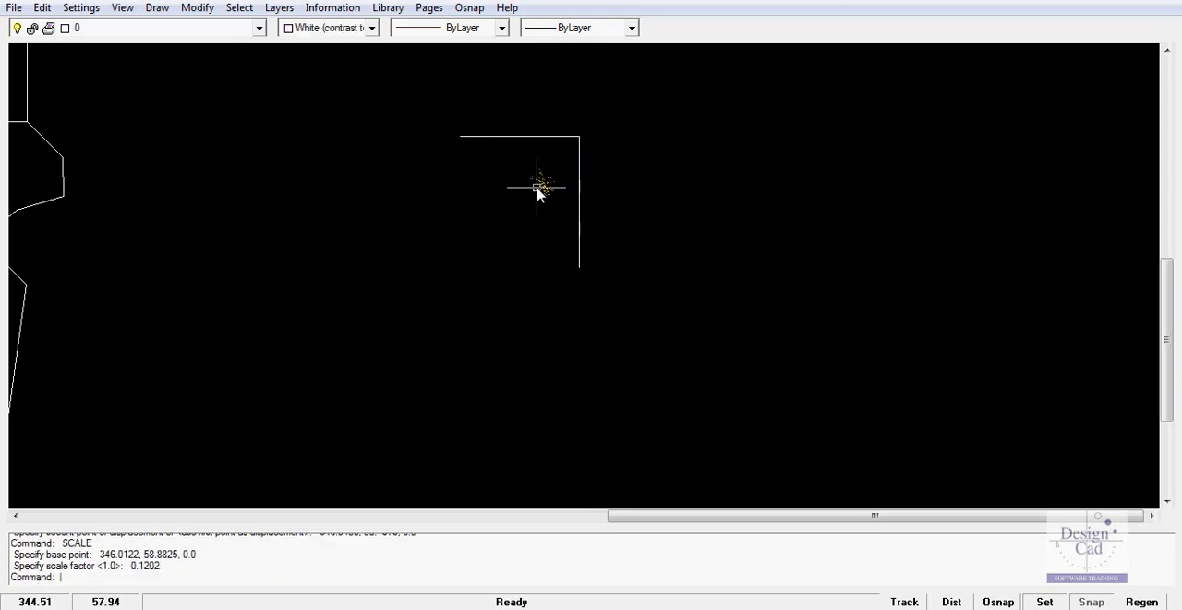
# Move the shrunken plant diagonally up, closer to the corner where the two segments meet
pyautogui.click(541, 185)
pyautogui.rightClick(541, 187)
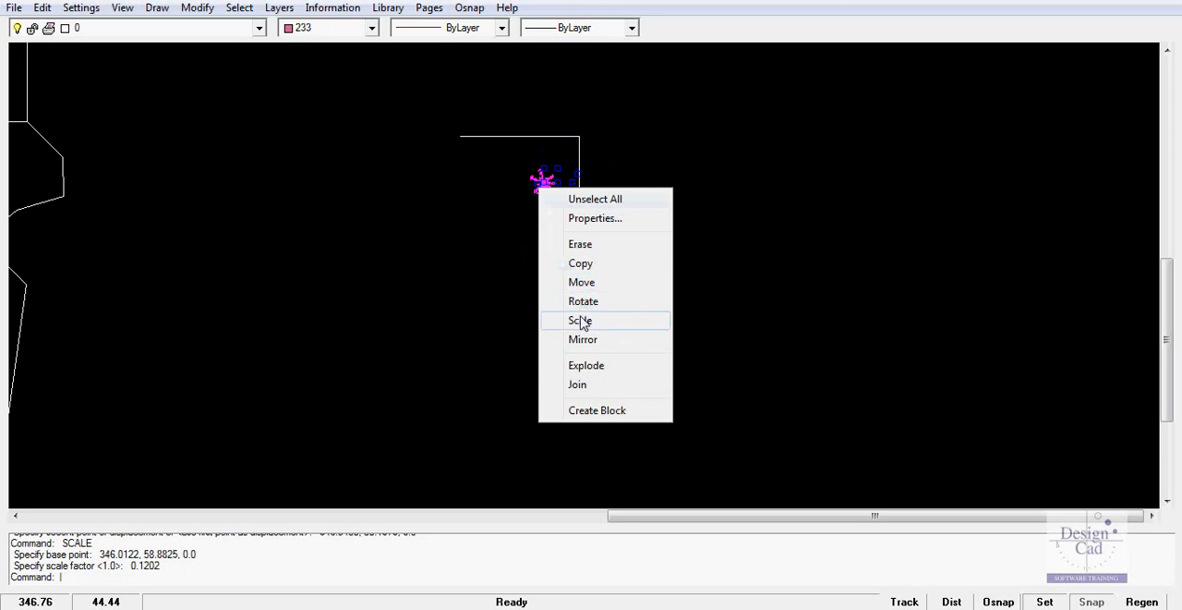
pyautogui.click(582, 281)
pyautogui.click(546, 187)
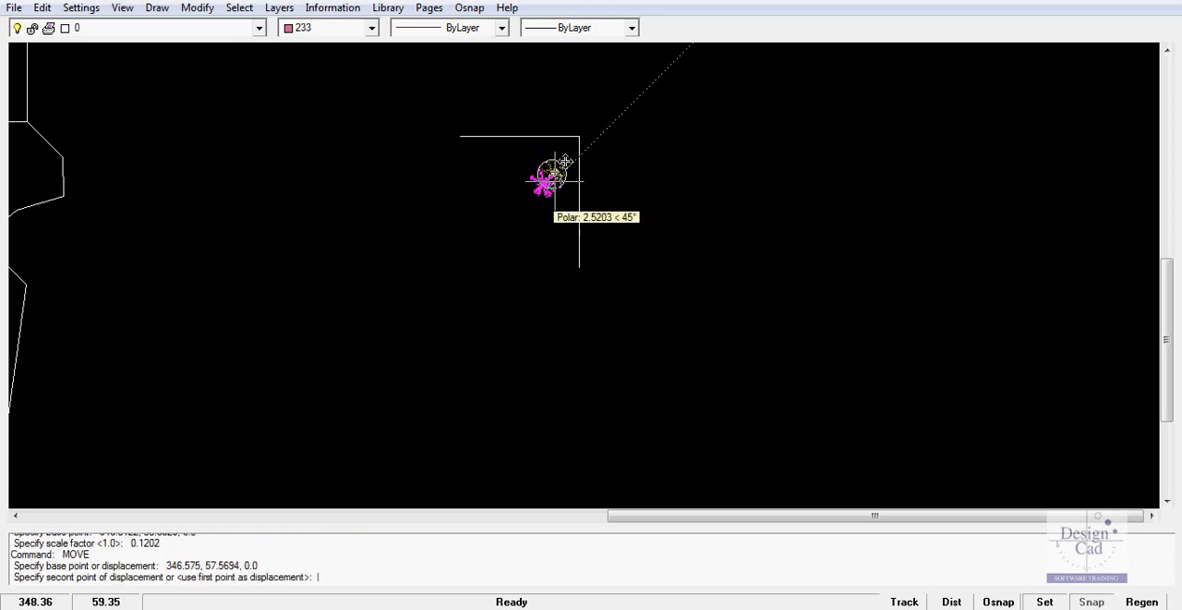
pyautogui.click(560, 159)
# Measure the horizontal spread of the small plant inside the corner
pyautogui.scroll(1, 536, 208)
pyautogui.scroll(1, 536, 208)
pyautogui.click(325, 11)
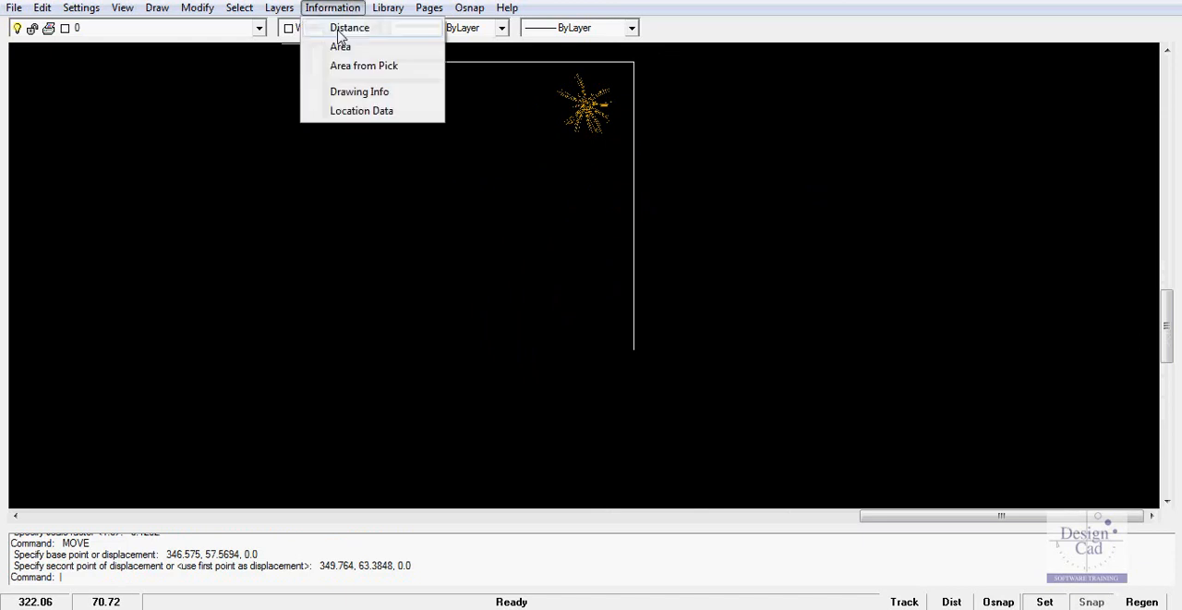
pyautogui.click(347, 28)
pyautogui.click(566, 106)
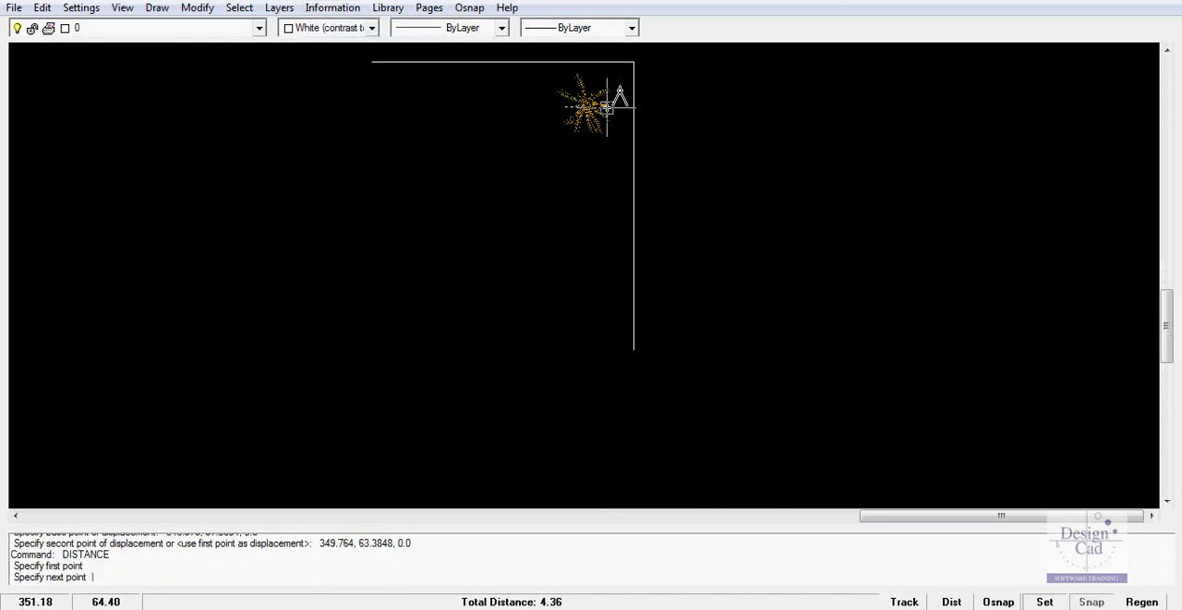
pyautogui.press('Escape')
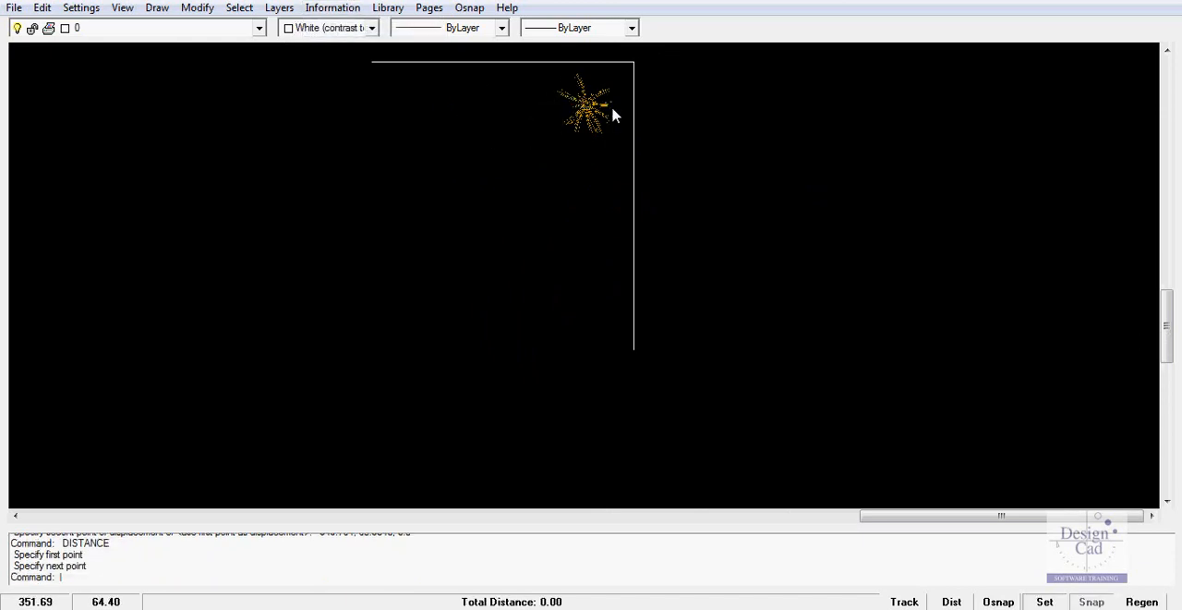
# Scale the small plant about its centre by a factor of .5
pyautogui.click(590, 109)
pyautogui.rightClick(584, 109)
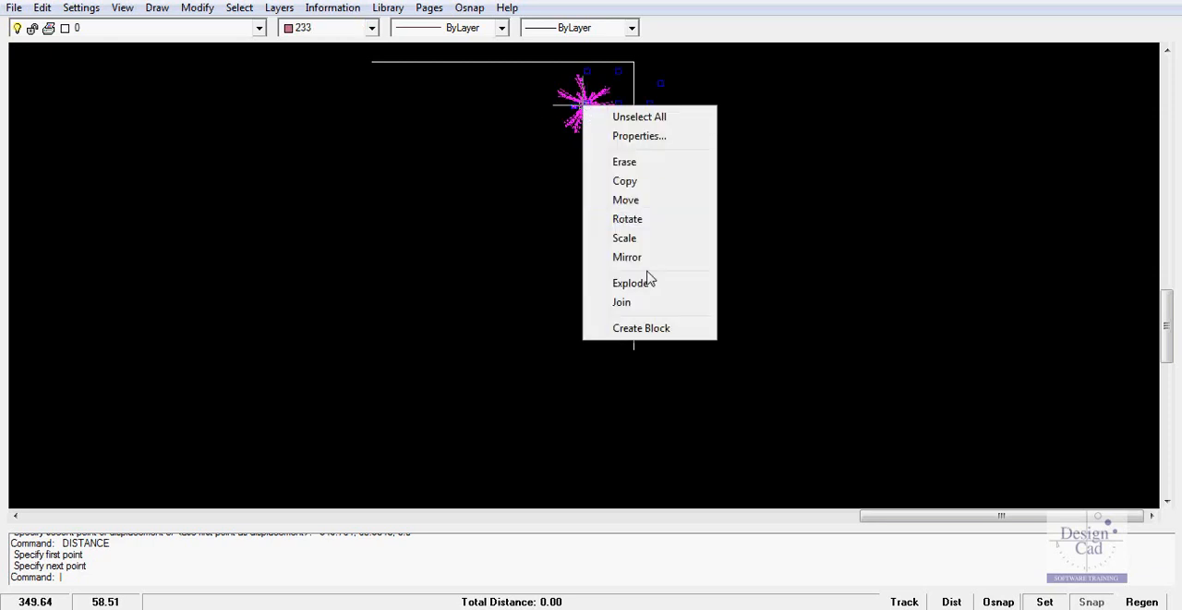
pyautogui.click(632, 237)
pyautogui.click(588, 107)
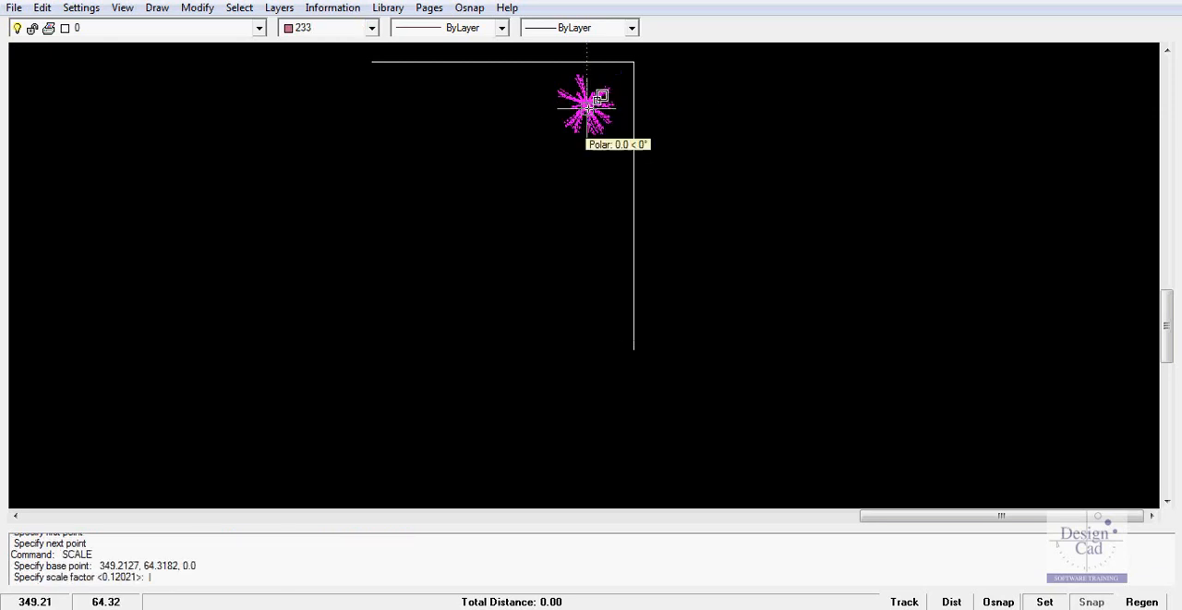
pyautogui.write('.5')
pyautogui.press('Return')
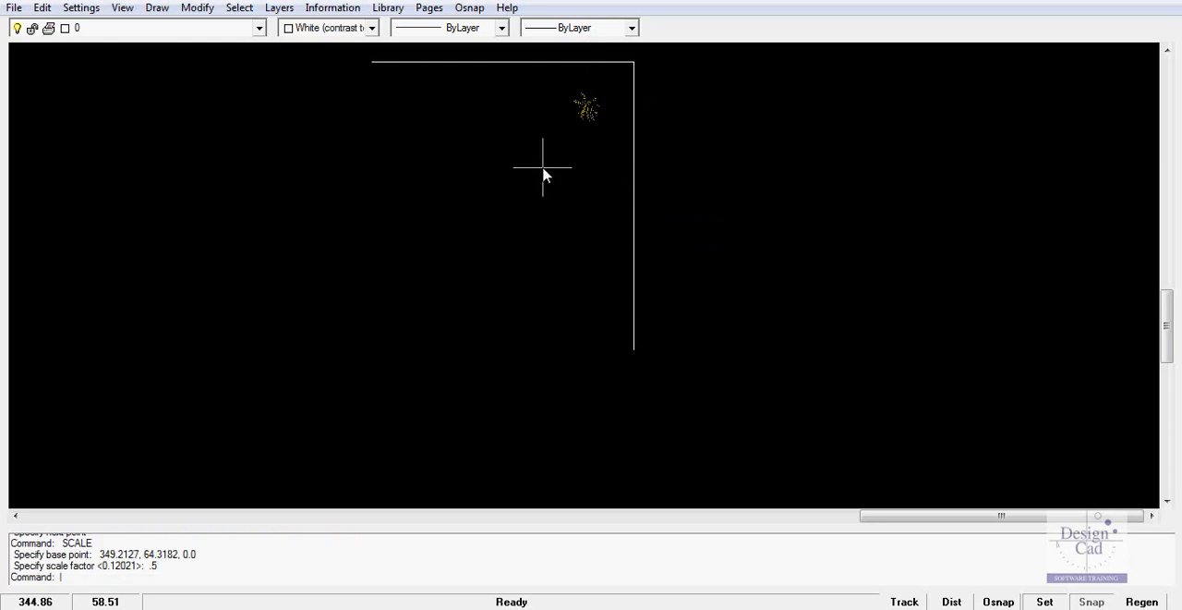
# Copy the small plant twice, placing the copies below it in a loose column along the vertical segment
pyautogui.scroll(2, 567, 119)
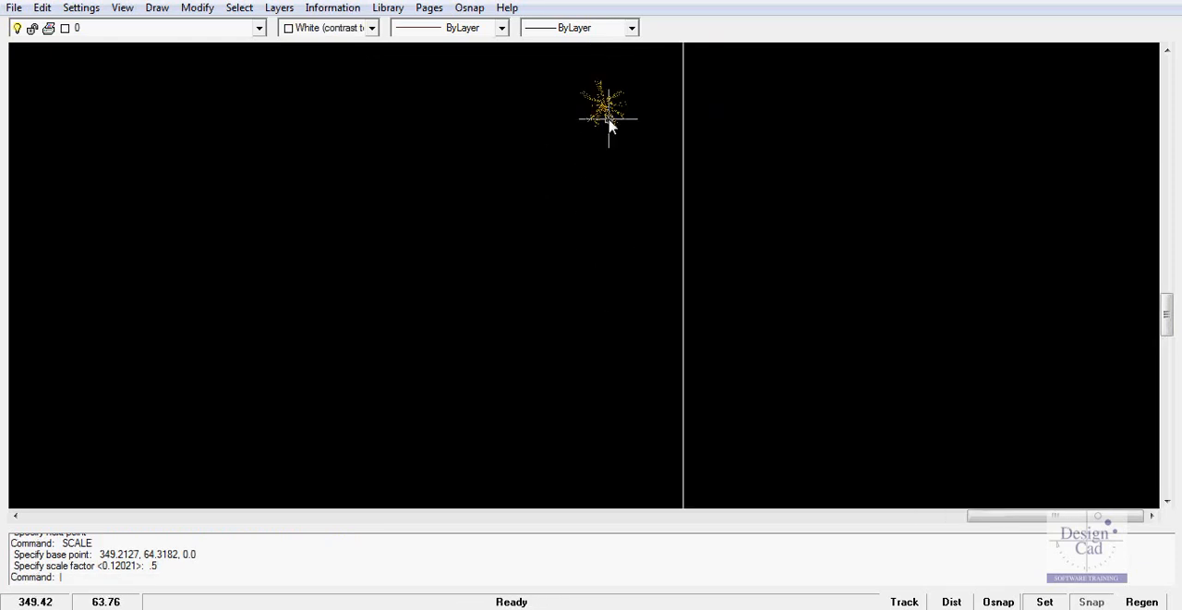
pyautogui.click(607, 109)
pyautogui.rightClick(607, 109)
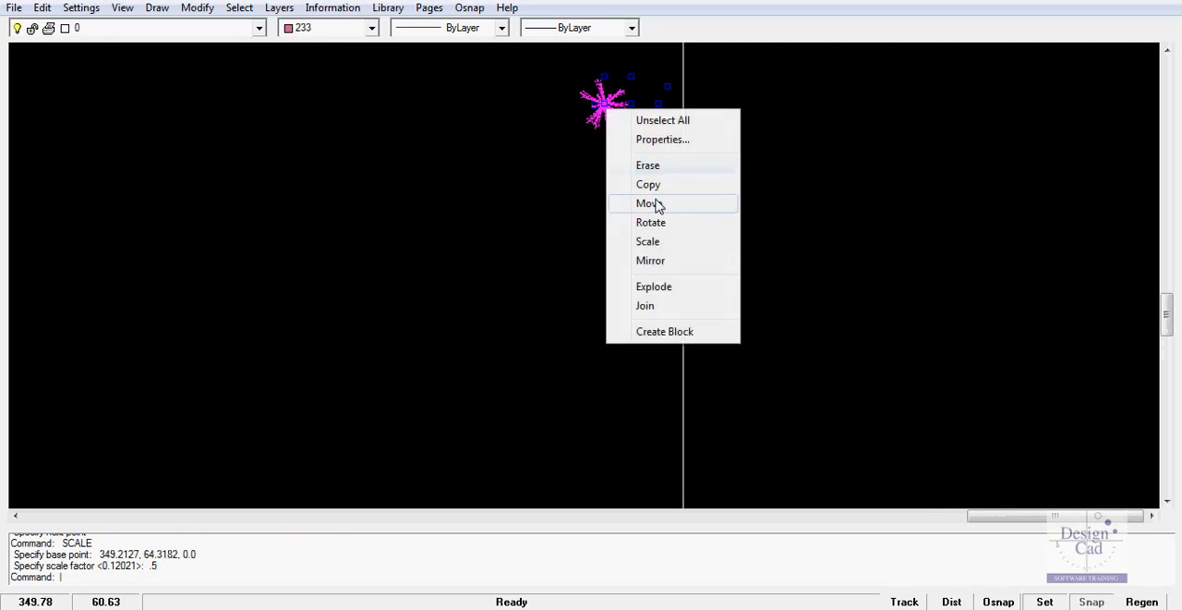
pyautogui.click(648, 184)
pyautogui.click(615, 98)
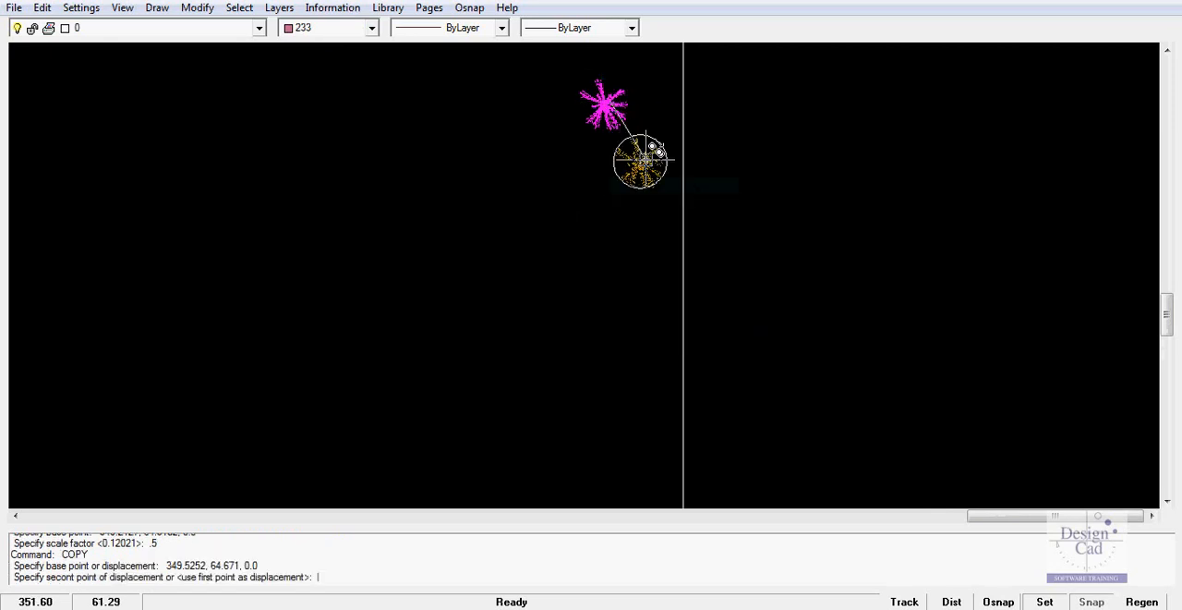
pyautogui.click(637, 228)
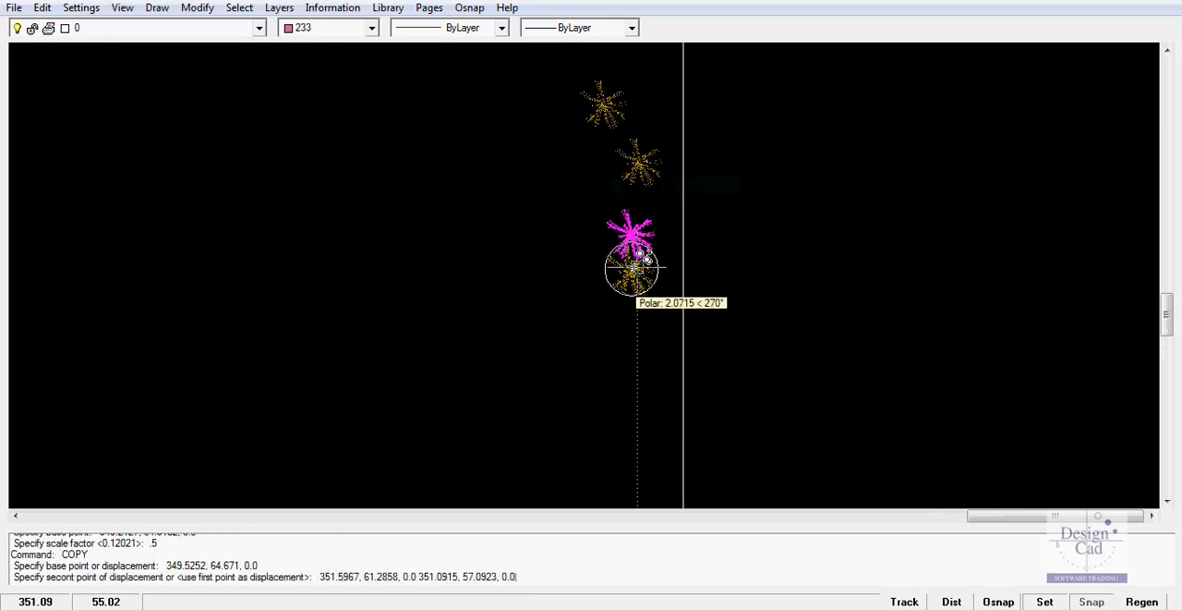
pyautogui.press('Return')
# Add a linear dimension between the endpoints of the horizontal segment, with the dimension line about 4 units above it
pyautogui.scroll(-5, 489, 187)
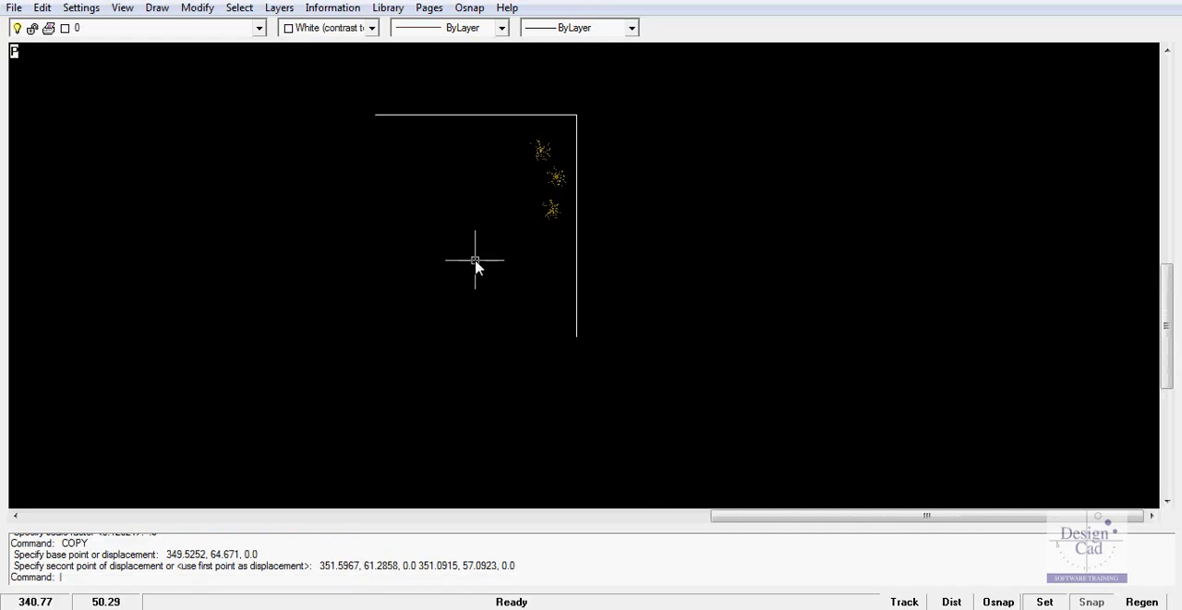
pyautogui.moveTo(301, 274); pyautogui.dragTo(457, 294, button='middle')
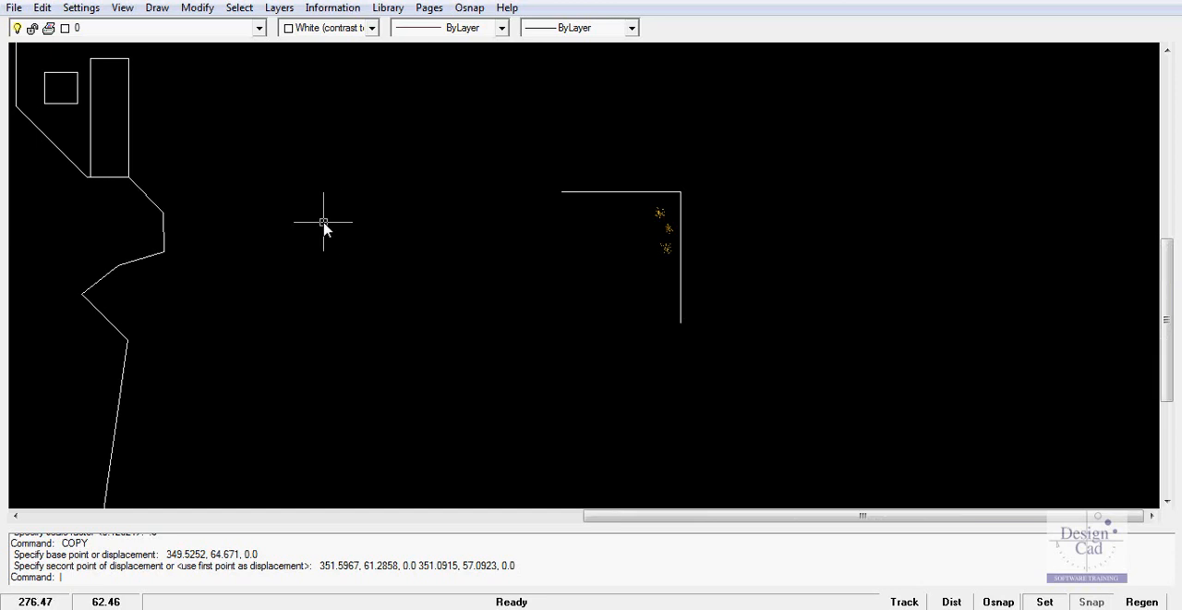
pyautogui.click(154, 8)
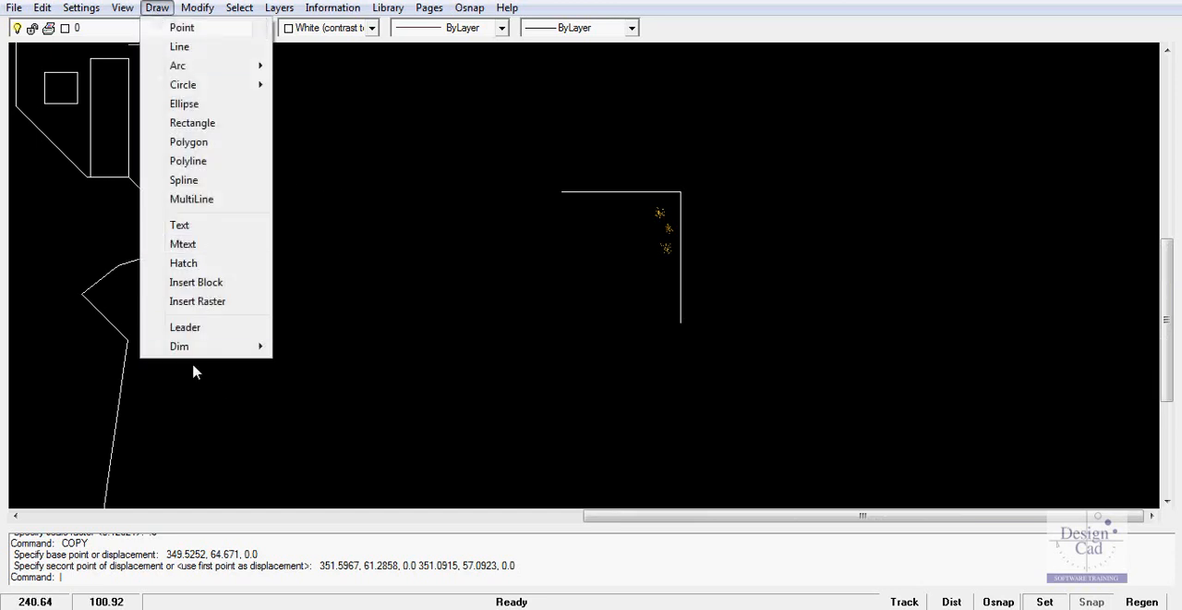
pyautogui.moveTo(241, 356)
pyautogui.click(312, 345)
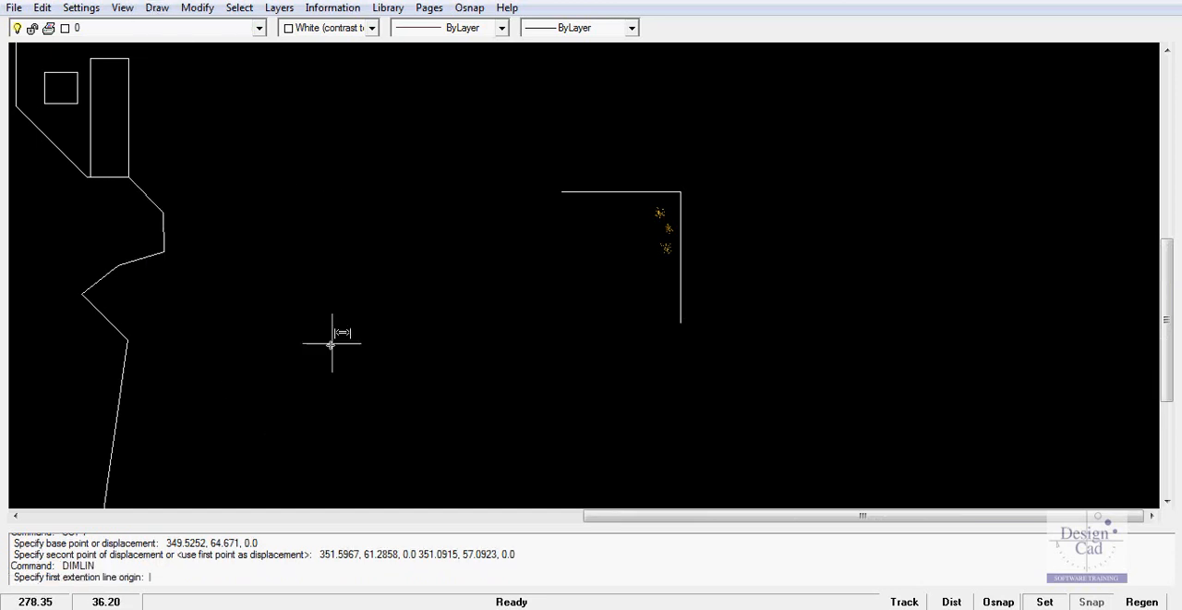
pyautogui.click(469, 8)
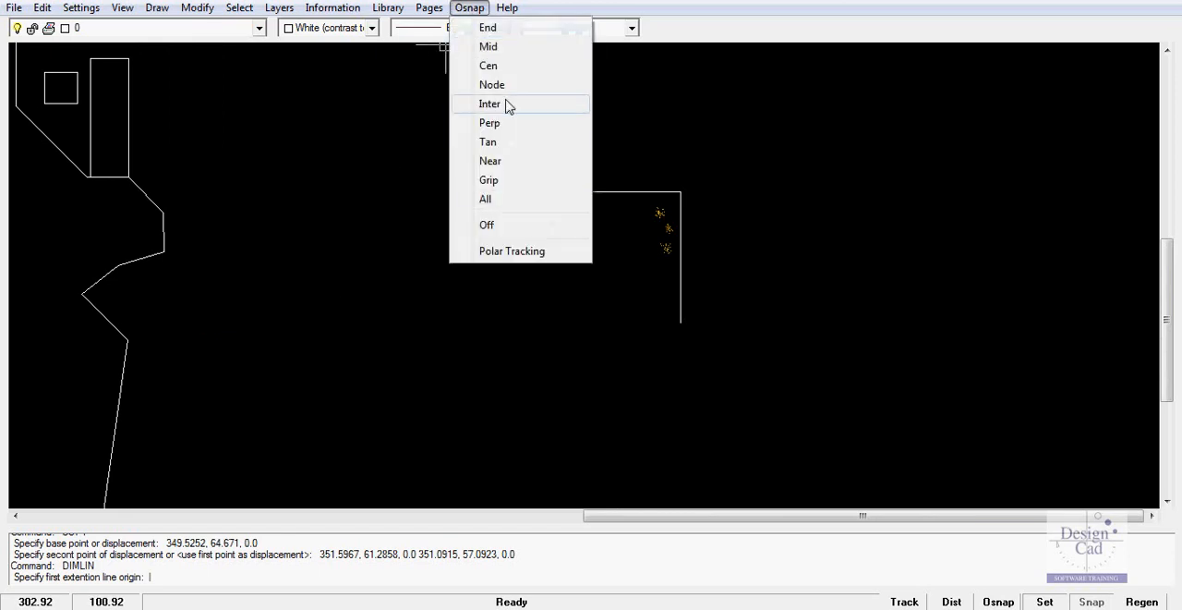
pyautogui.click(490, 46)
pyautogui.click(562, 191)
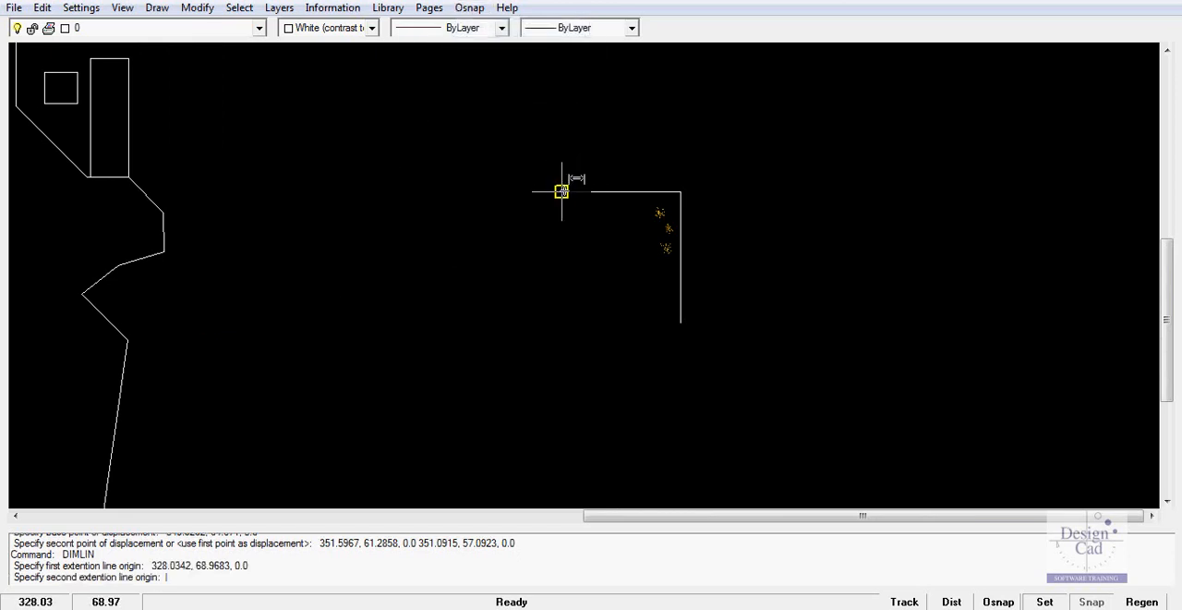
pyautogui.click(681, 191)
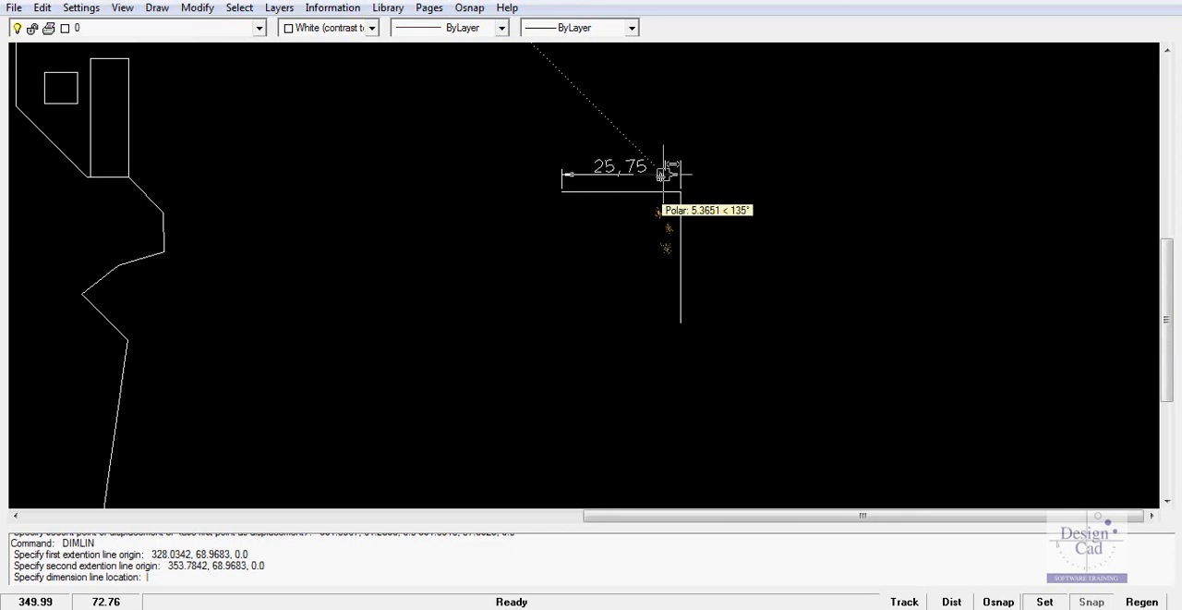
pyautogui.click(662, 173)
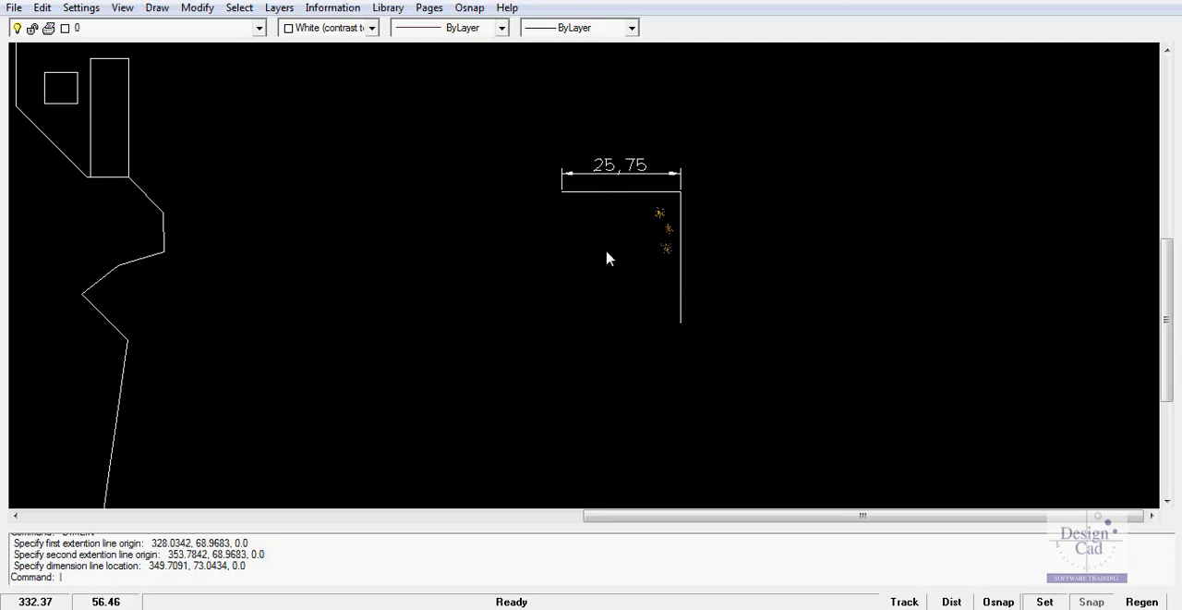
pyautogui.scroll(-2, 394, 277)
pyautogui.scroll(-2, 125, 292)
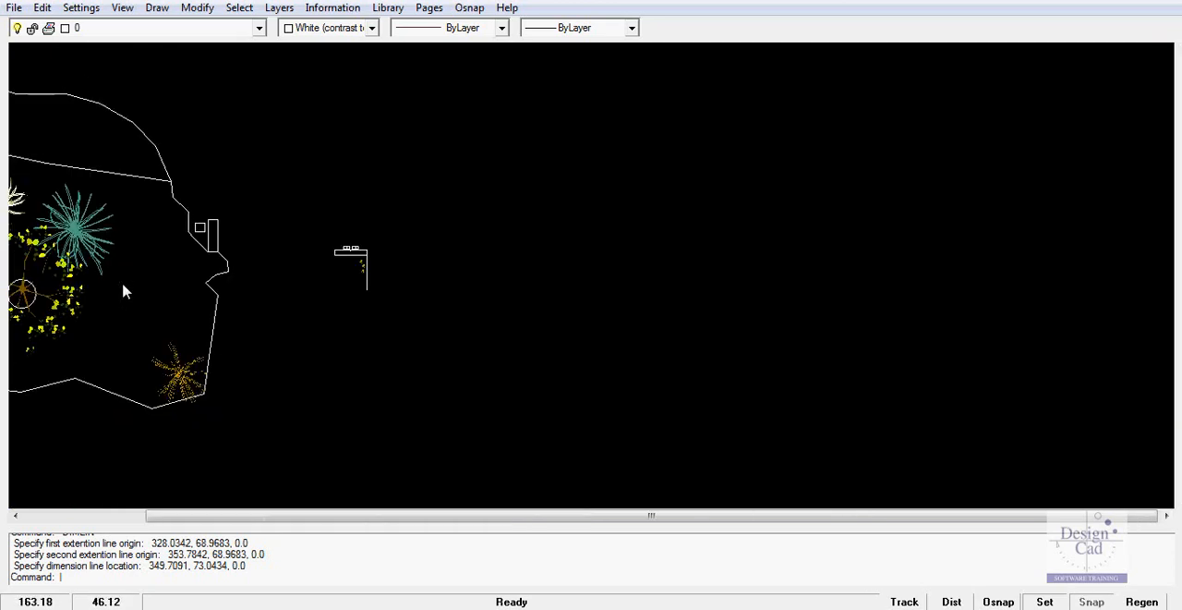
pyautogui.moveTo(125, 292); pyautogui.dragTo(457, 296, button='middle')
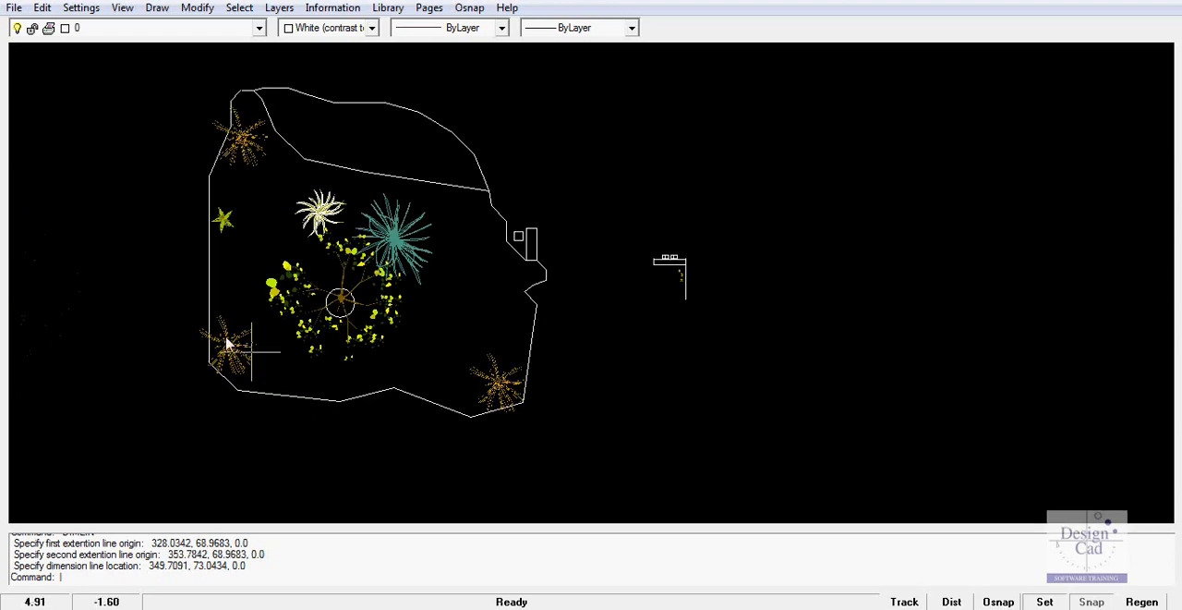